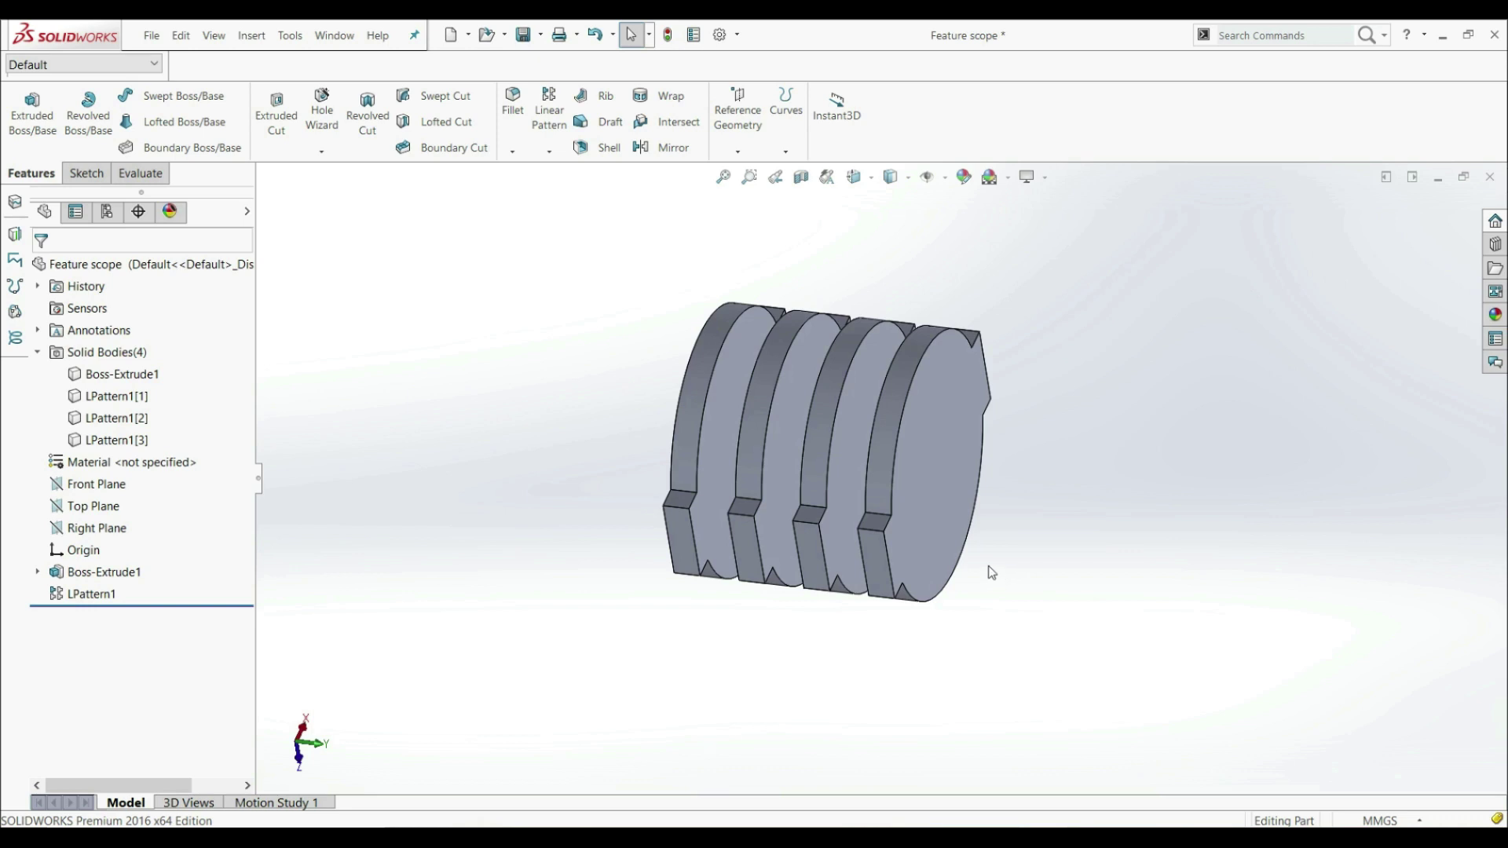
Step: Examine the four separate disc bodies from several angles, picking individual discs to identify their solid bodies
{"action": "middle_click_drag", "start_coordinate": [1074, 559], "coordinate": [960, 690]}
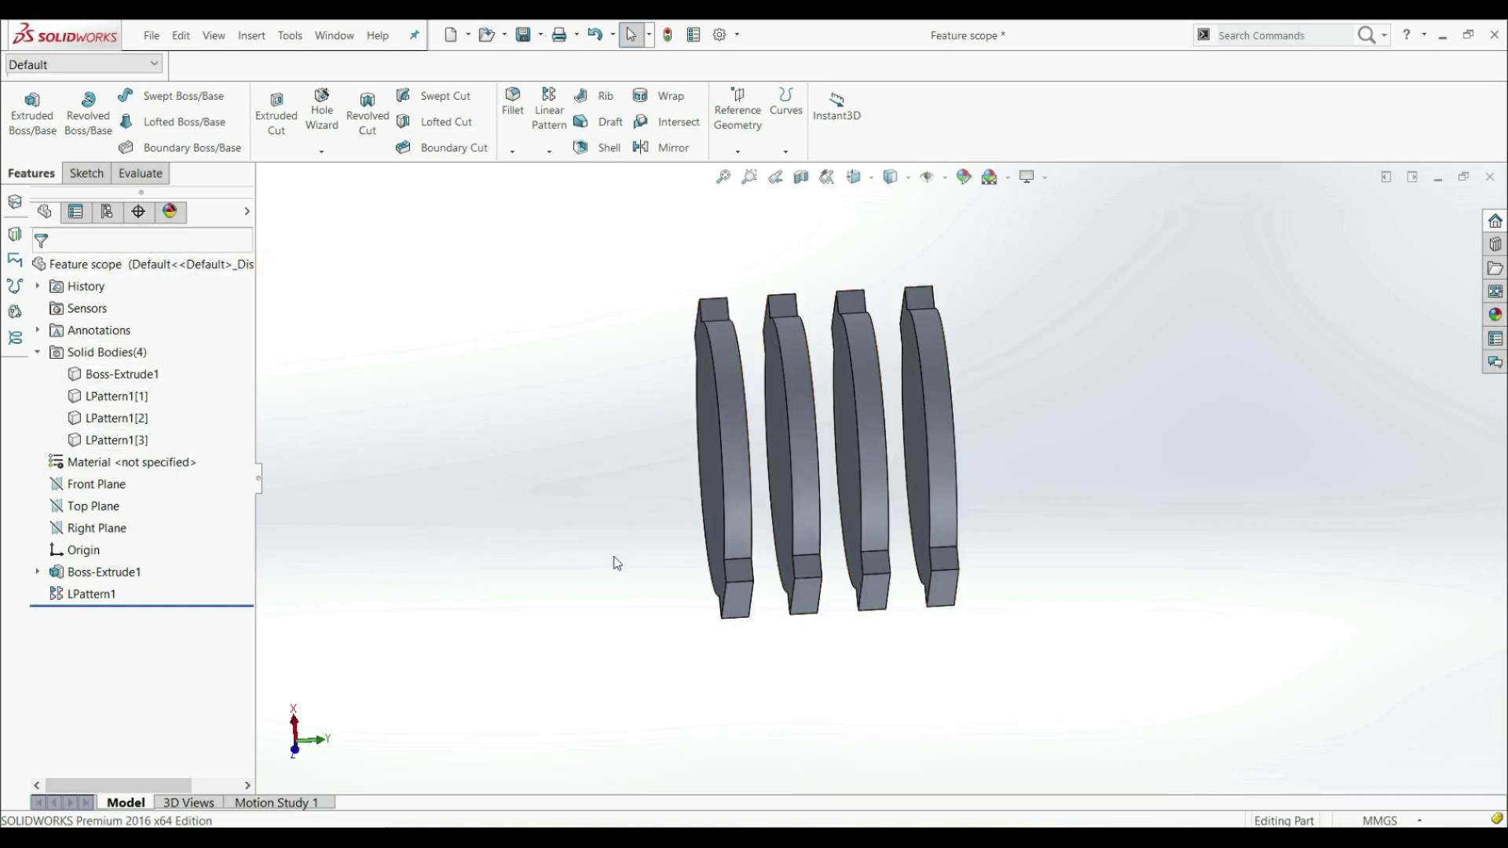
{"action": "middle_click_drag", "start_coordinate": [617, 563], "coordinate": [532, 660]}
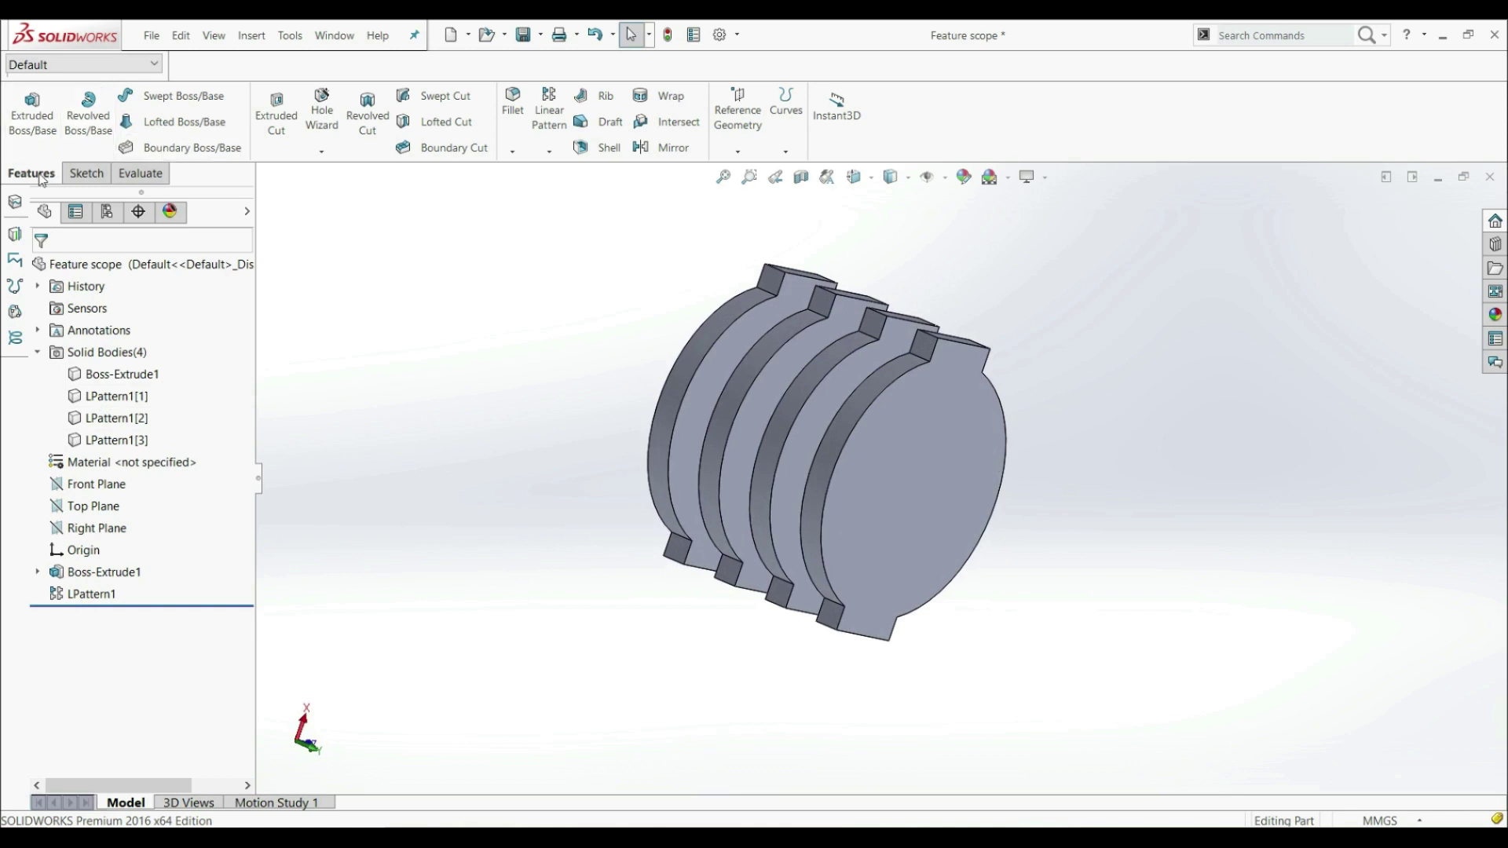
{"action": "middle_click_drag", "start_coordinate": [635, 625], "coordinate": [718, 662]}
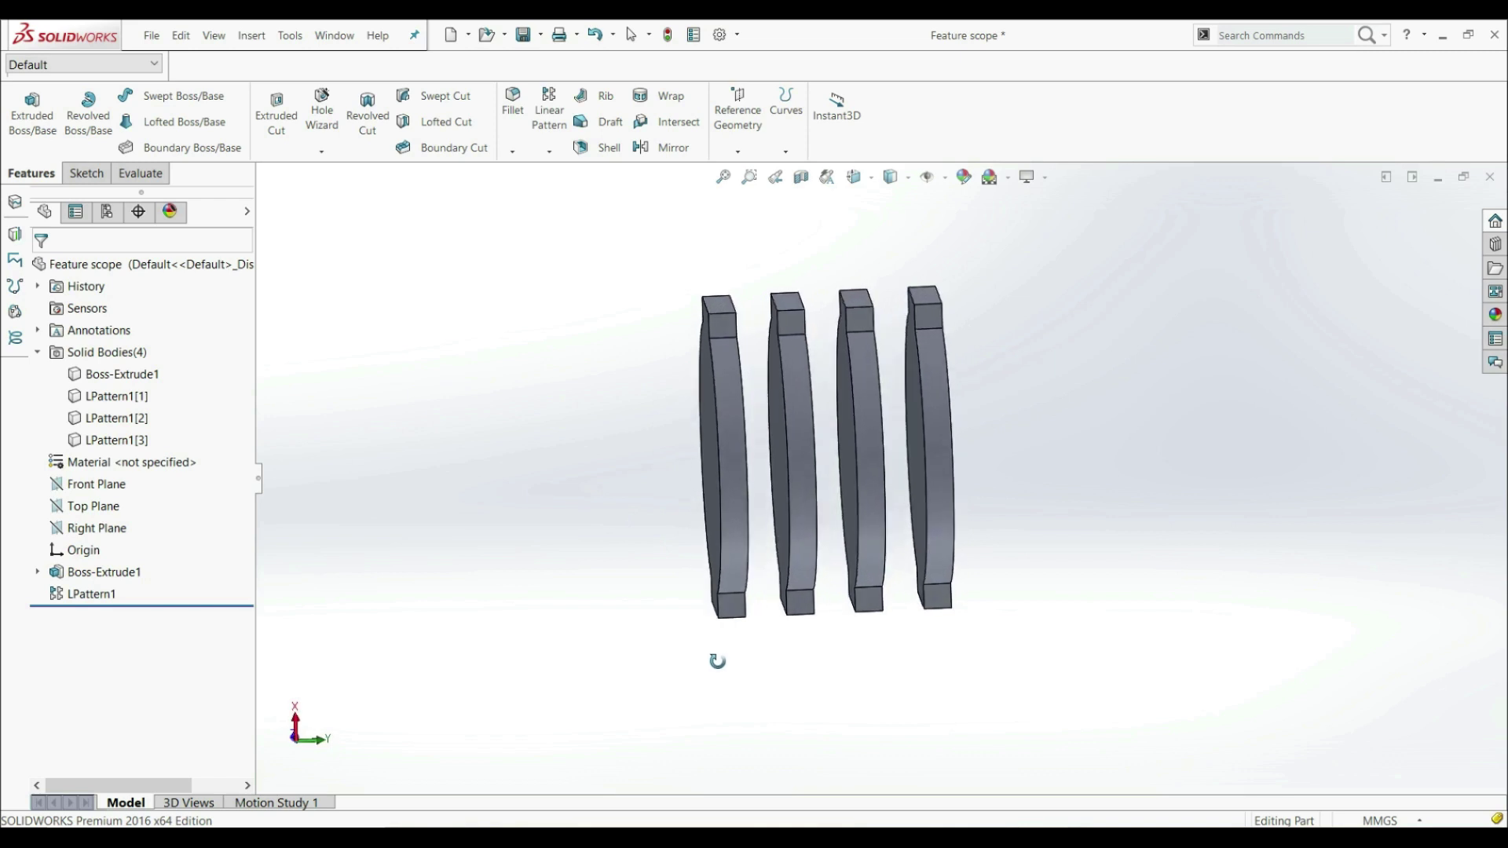
{"action": "left_click", "coordinate": [870, 415]}
{"action": "left_click", "coordinate": [731, 424]}
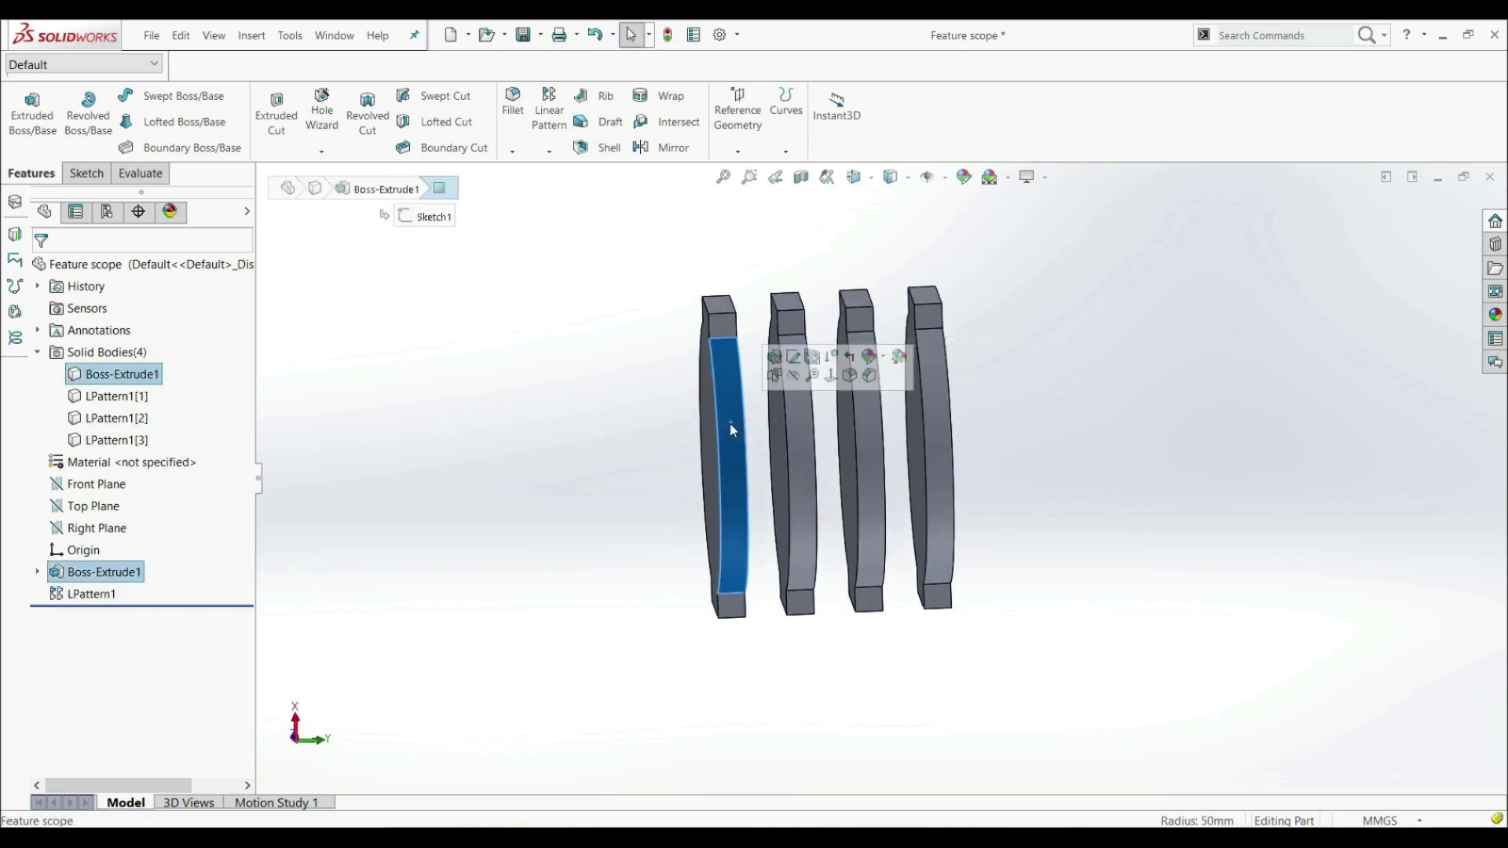
{"action": "left_click", "coordinate": [652, 456]}
{"action": "left_click", "coordinate": [792, 414]}
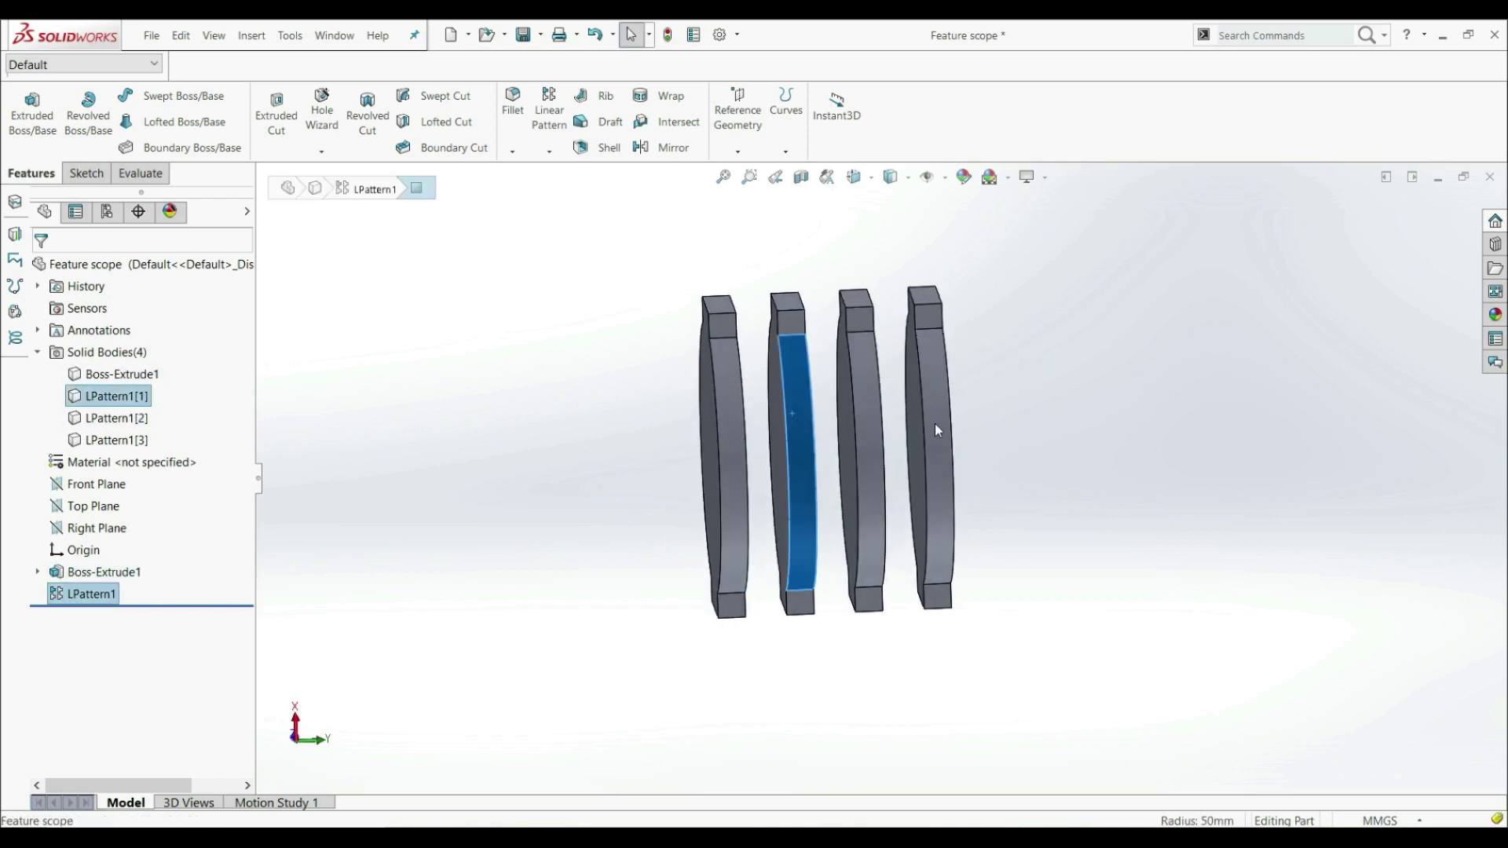
{"action": "left_click", "coordinate": [1064, 636]}
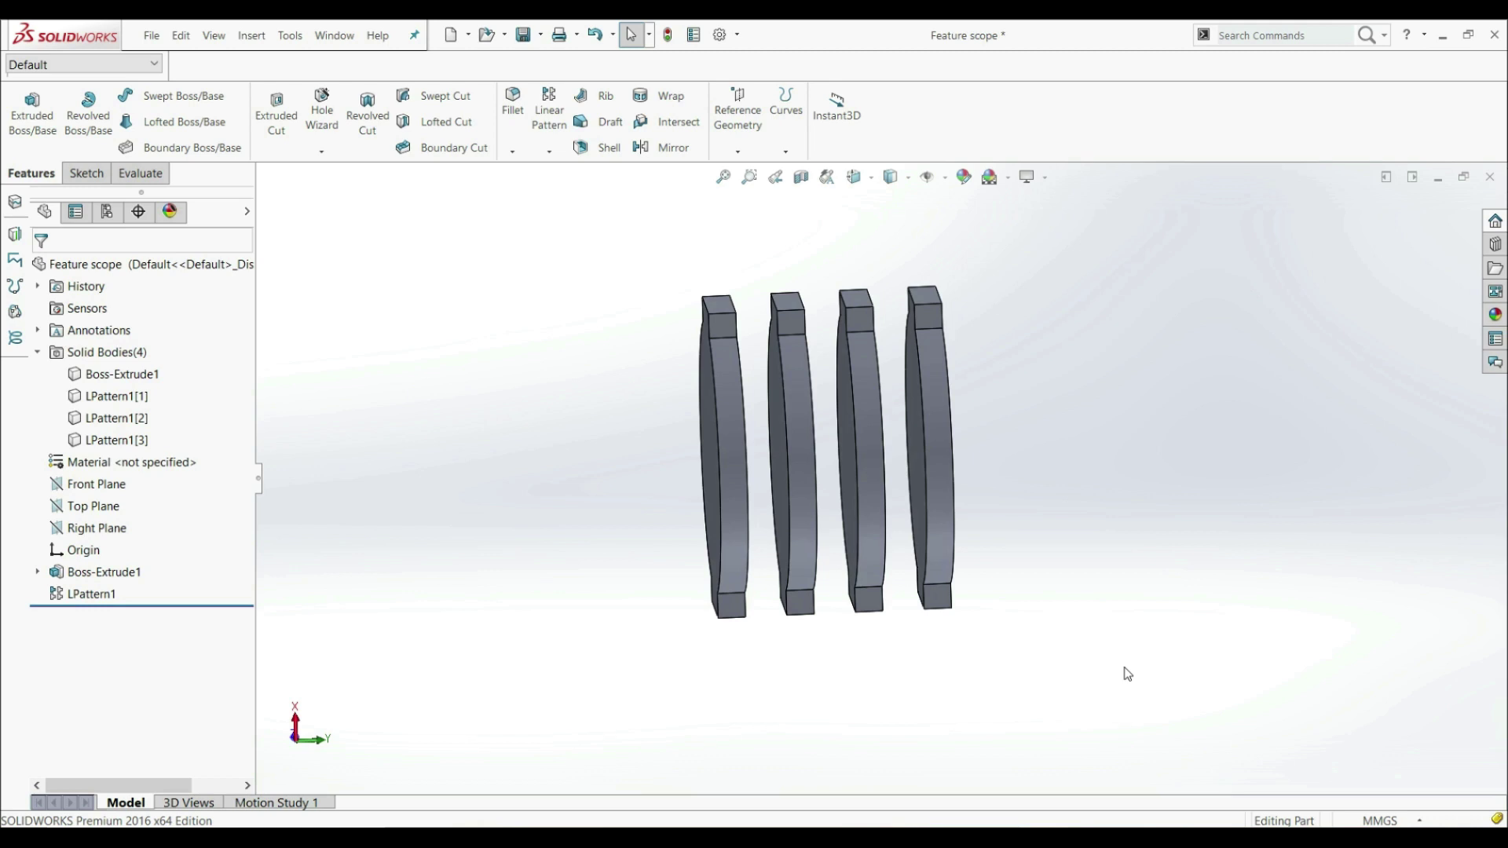
{"action": "middle_click_drag", "start_coordinate": [1128, 674], "coordinate": [1013, 518]}
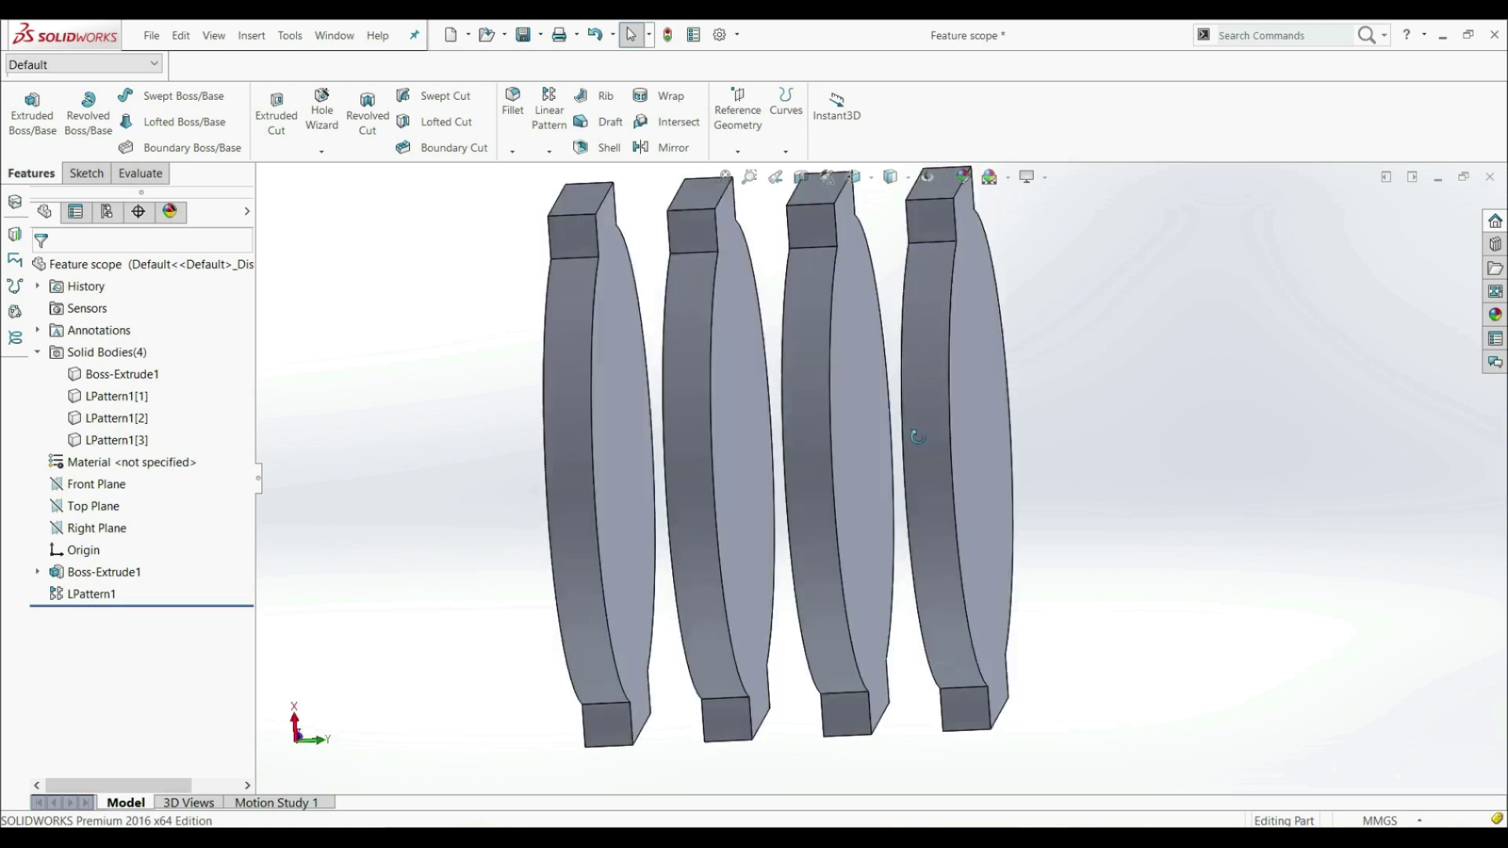
{"action": "scroll", "coordinate": [966, 454], "scroll_direction": "down", "scroll_amount": 4}
{"action": "left_click", "coordinate": [966, 454]}
{"action": "left_click", "coordinate": [838, 403]}
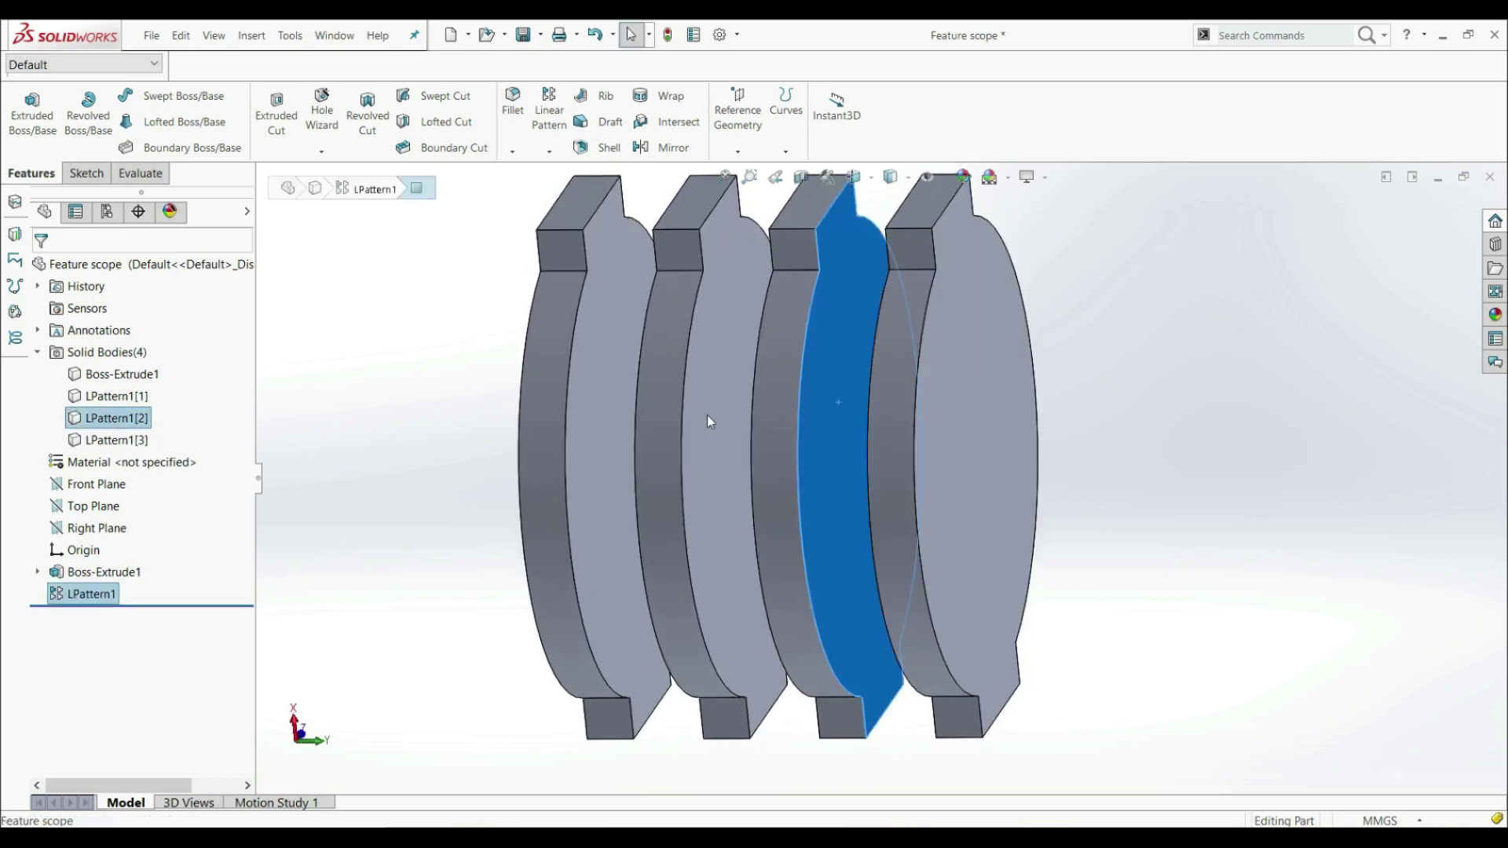
{"action": "left_click", "coordinate": [596, 444]}
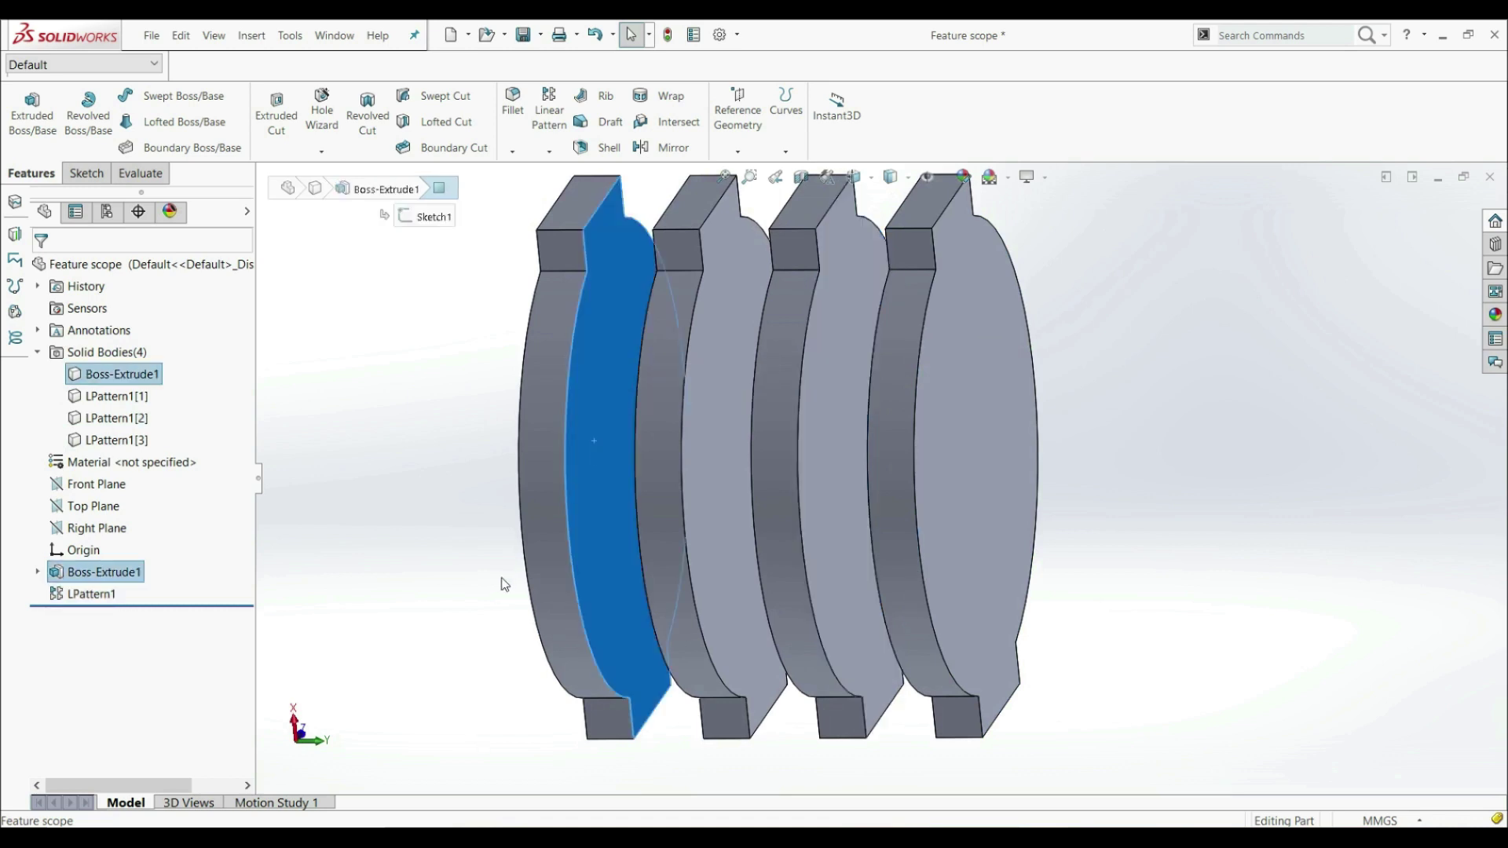
{"action": "left_click", "coordinate": [400, 578]}
{"action": "scroll", "coordinate": [681, 607], "scroll_direction": "up", "scroll_amount": 5}
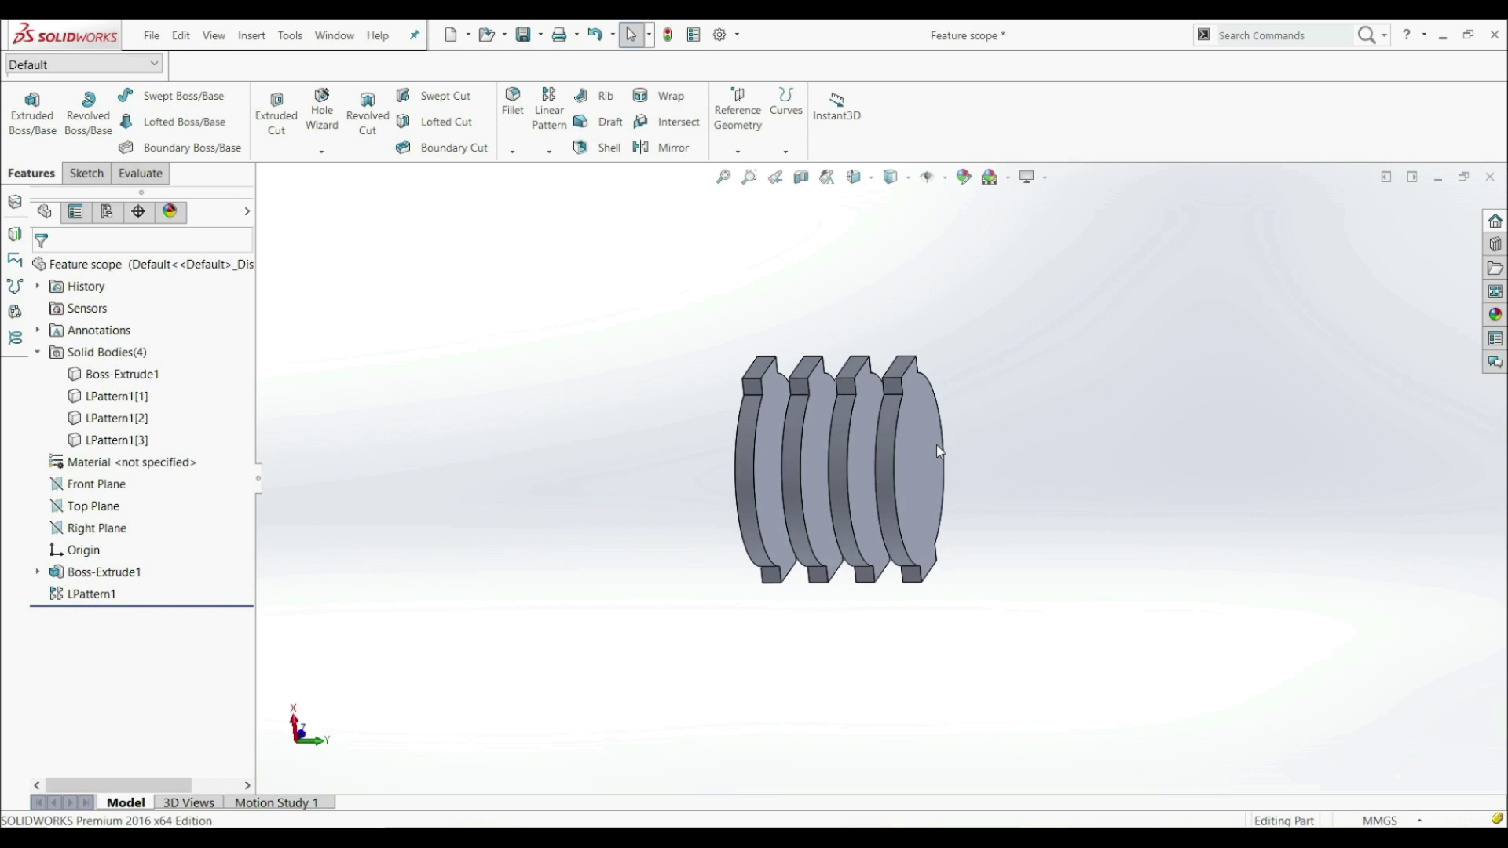
Step: Start a sketch on the outer face of the last patterned disc and view it face-on
{"action": "left_click", "coordinate": [916, 447]}
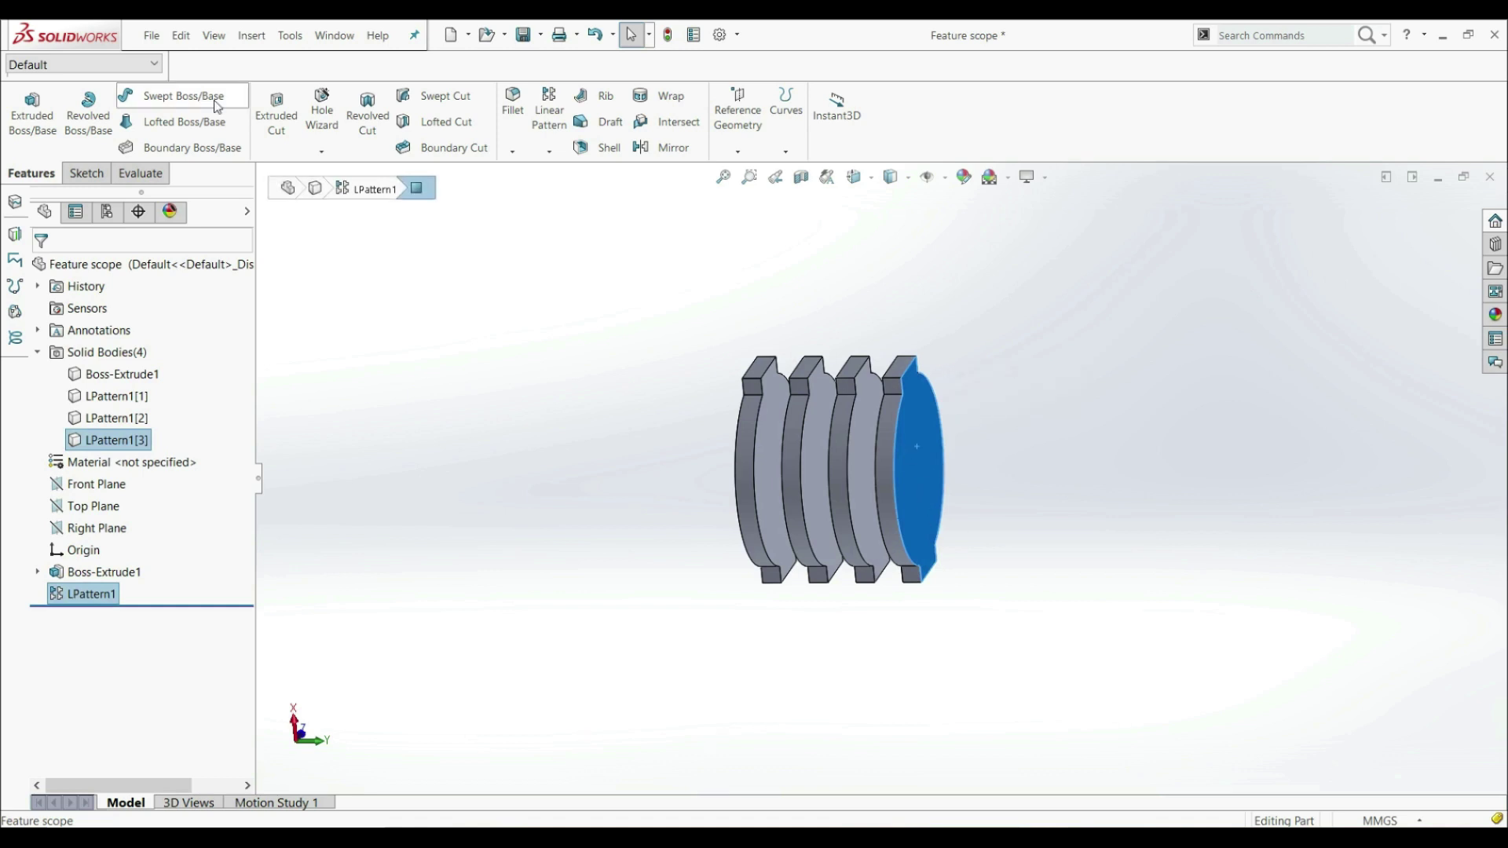
{"action": "left_click", "coordinate": [85, 172]}
{"action": "left_click", "coordinate": [23, 108]}
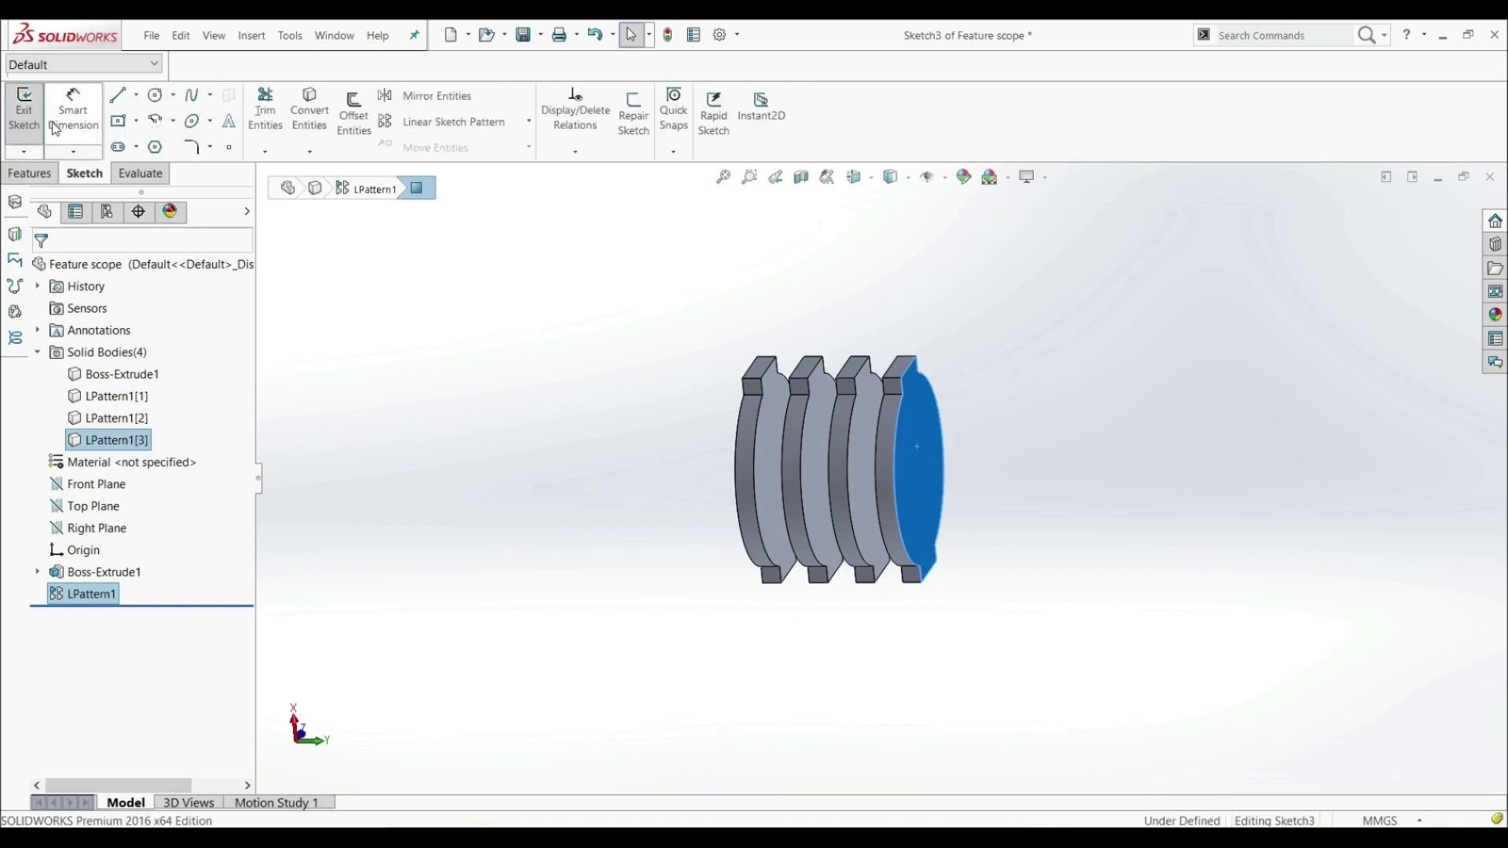
{"action": "left_click", "coordinate": [871, 179]}
{"action": "left_click", "coordinate": [938, 259]}
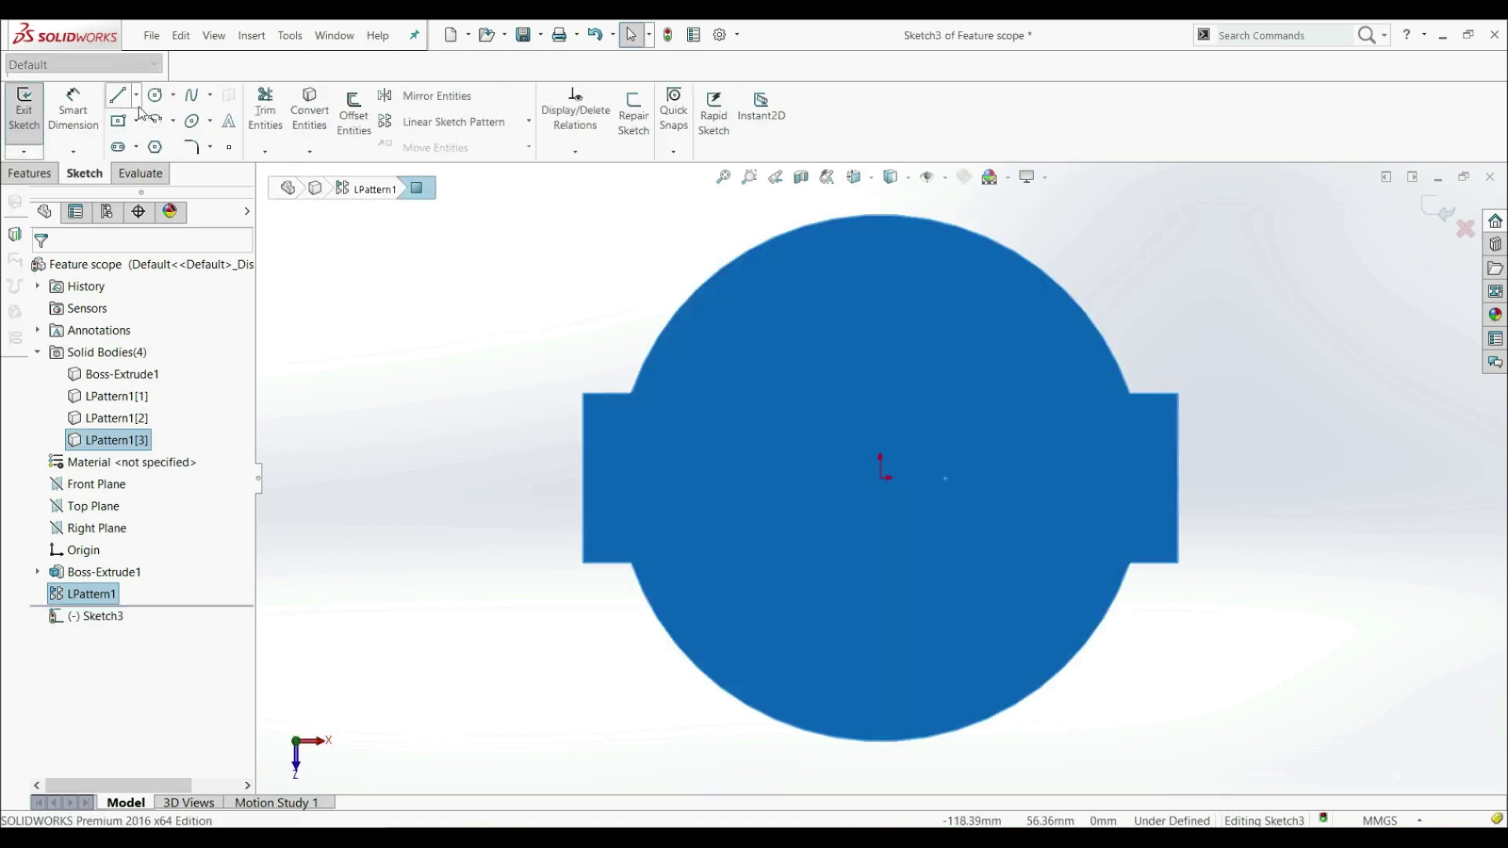
Step: Sketch a circle centred on the origin and set its diameter to 60 mm
{"action": "left_click", "coordinate": [265, 152]}
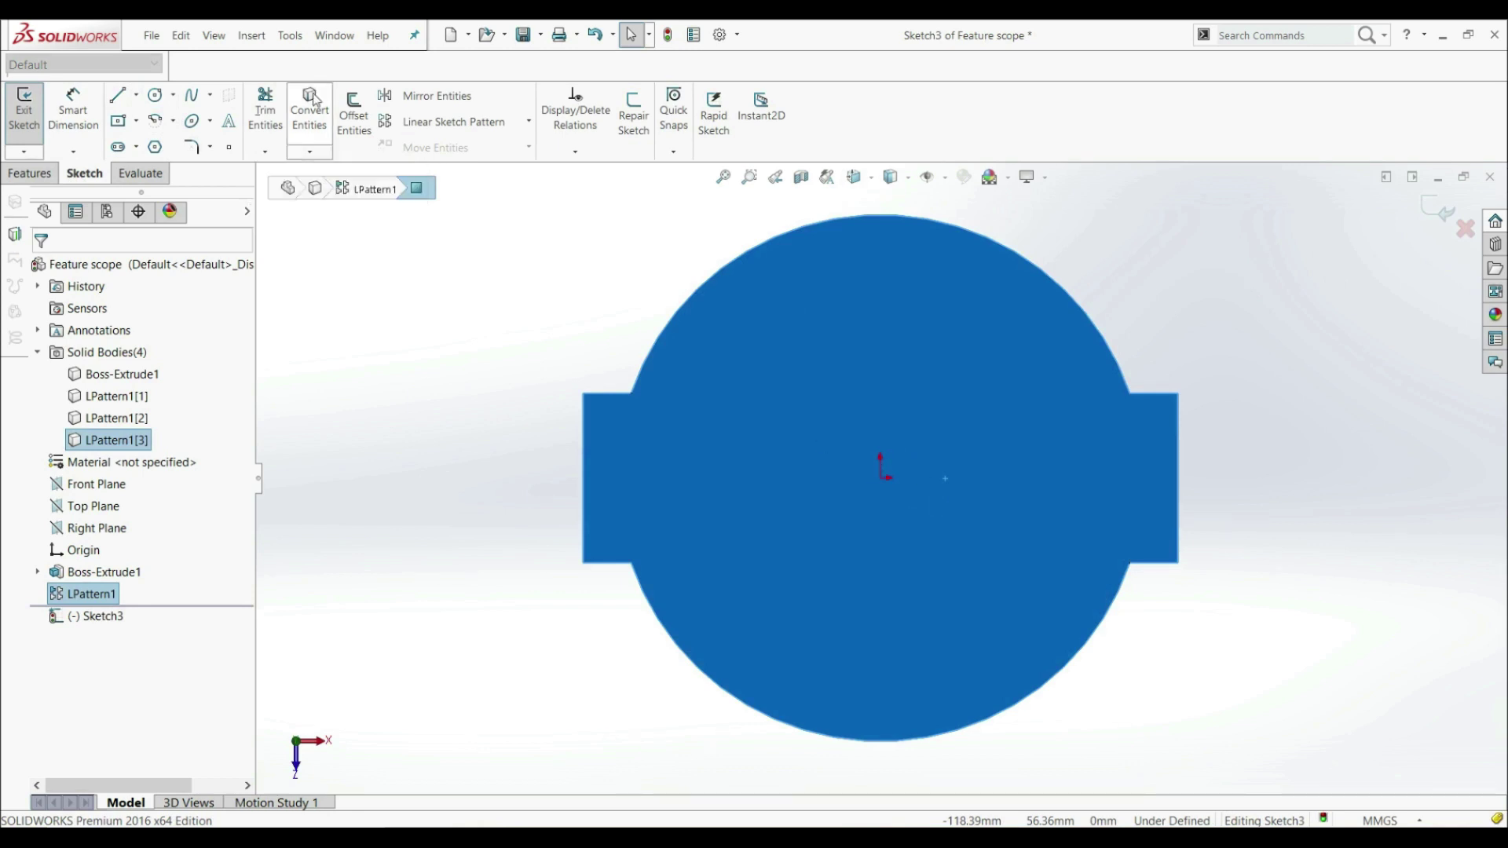
{"action": "left_click", "coordinate": [154, 95]}
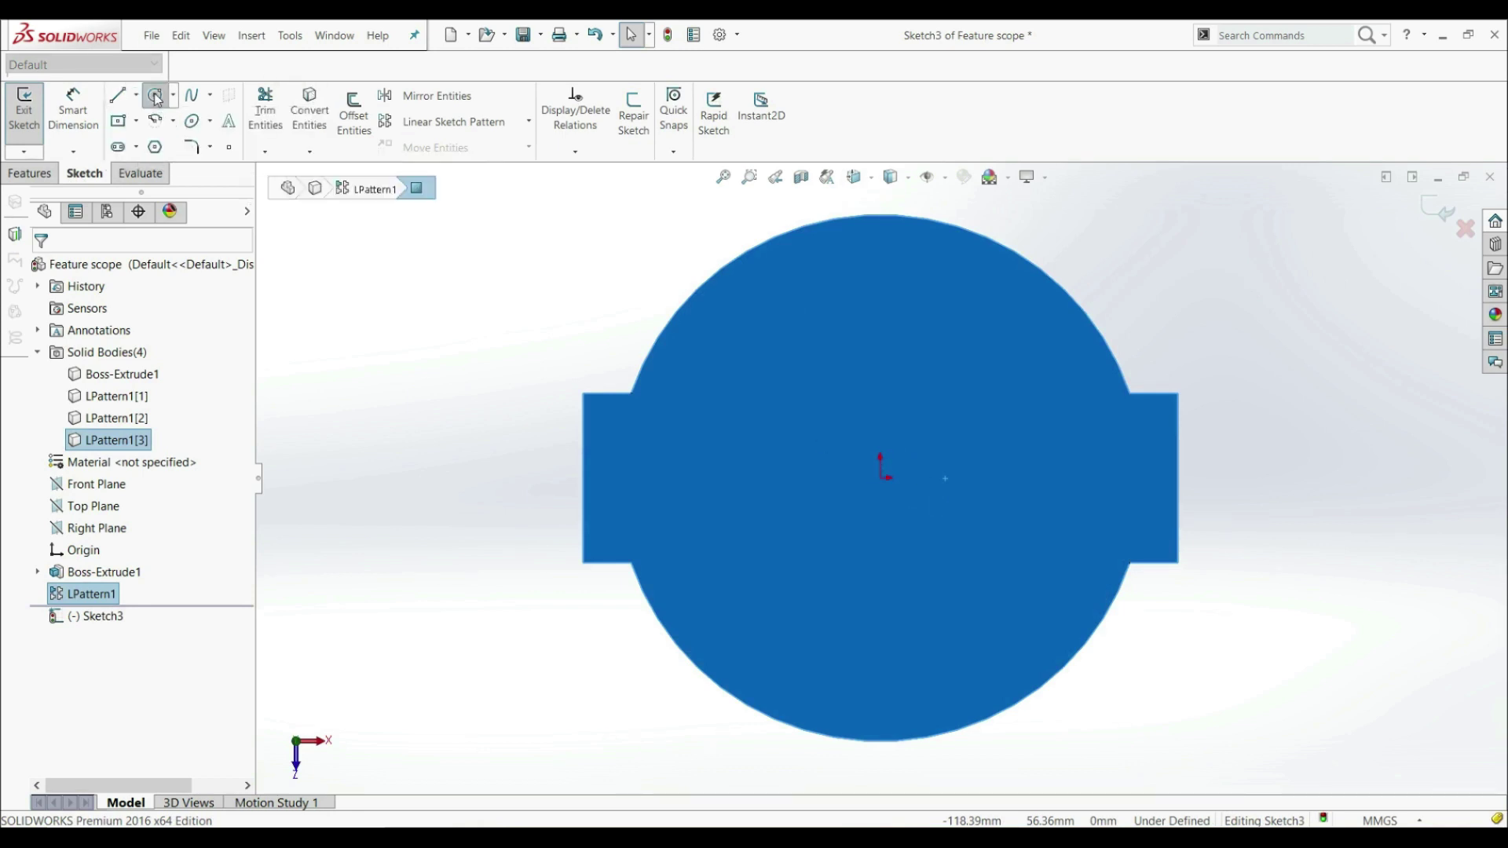
{"action": "left_click", "coordinate": [880, 478]}
{"action": "left_click", "coordinate": [778, 334]}
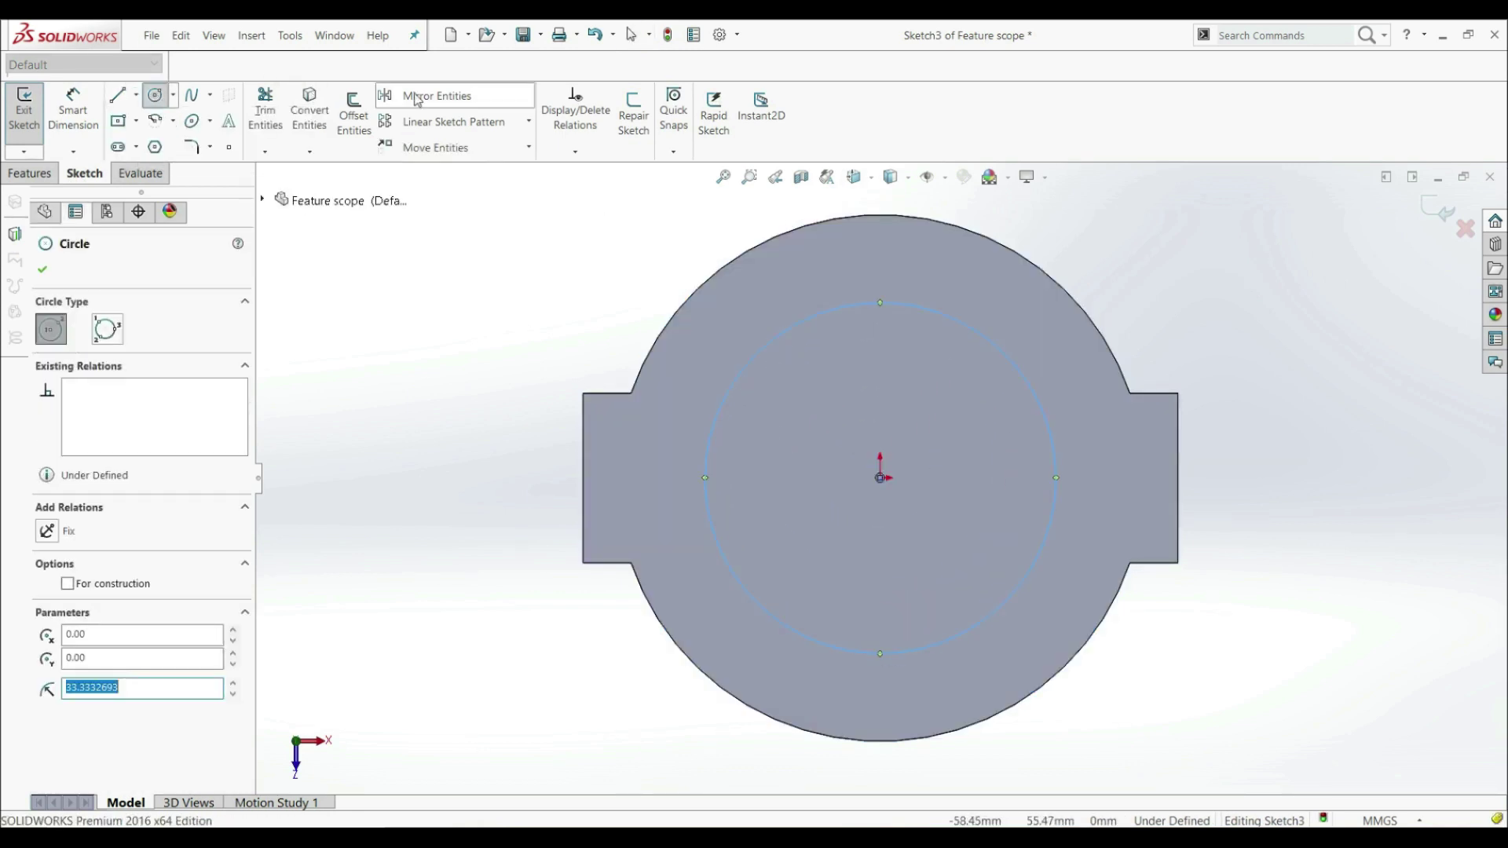
{"action": "left_click", "coordinate": [73, 110]}
{"action": "left_click", "coordinate": [1005, 355]}
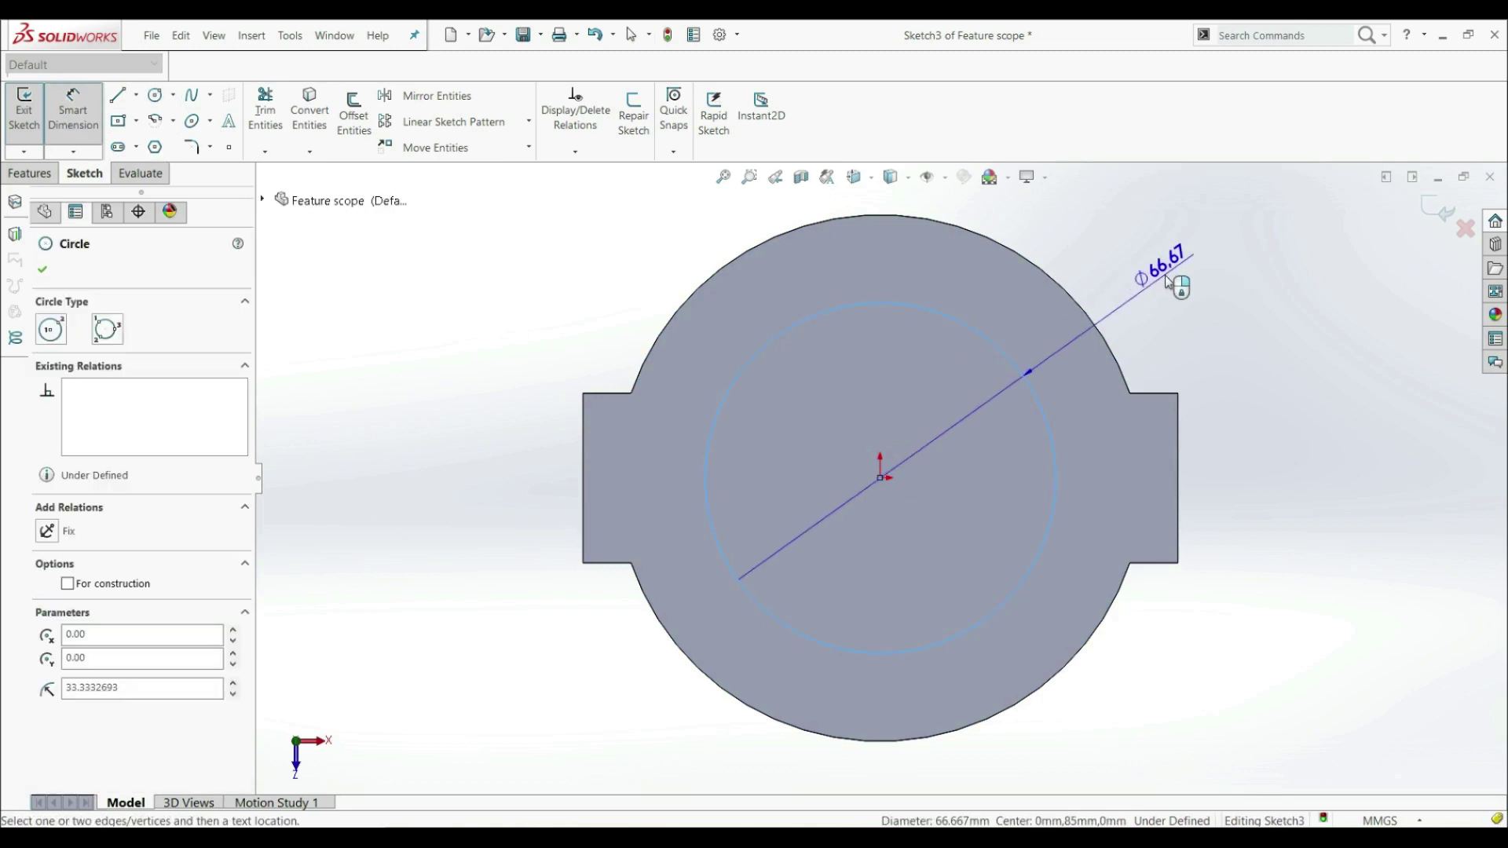
{"action": "left_click", "coordinate": [1169, 281]}
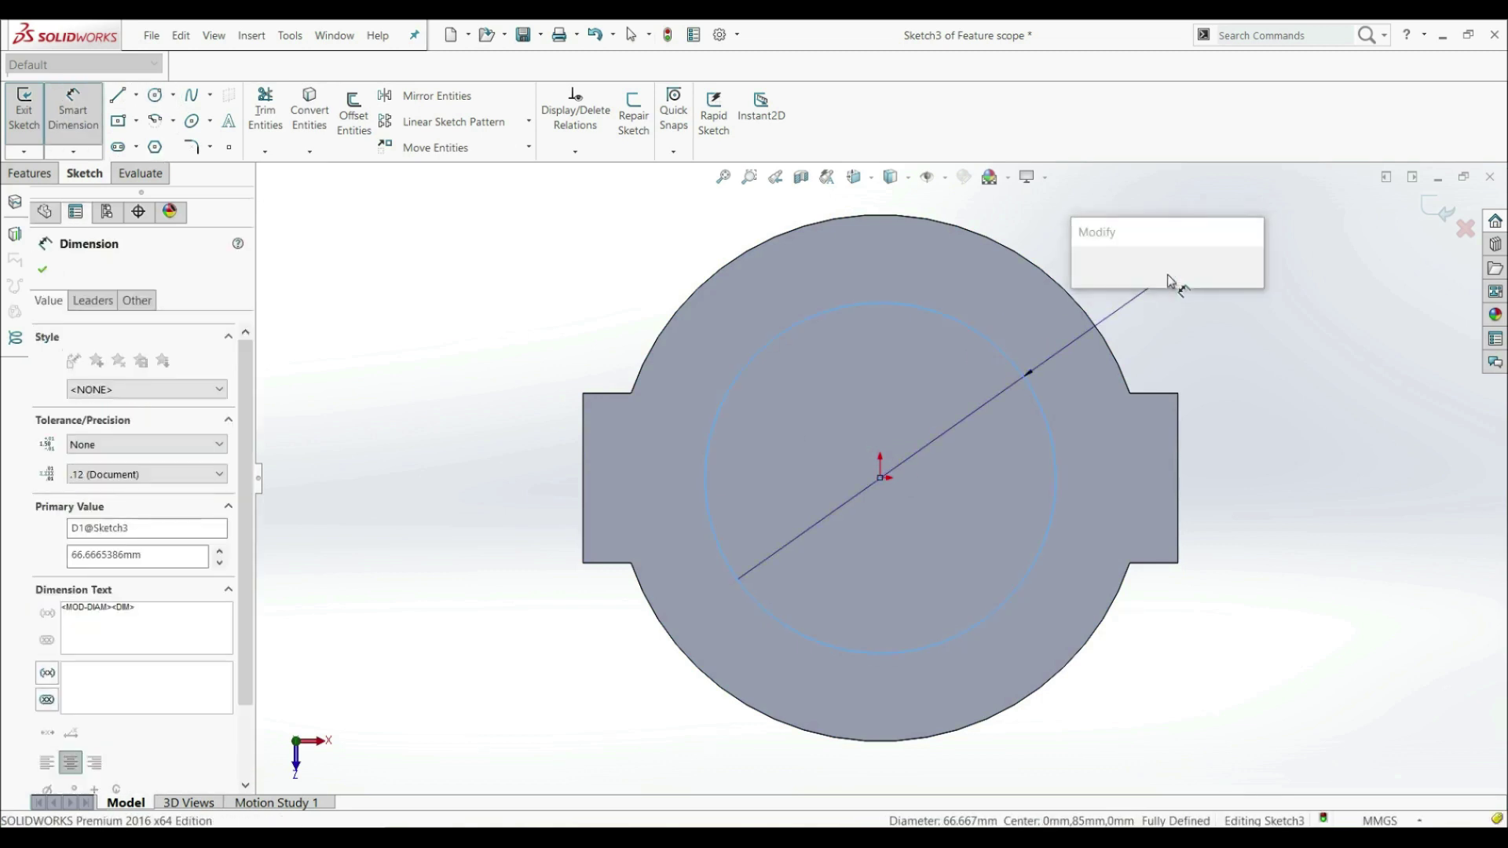
{"action": "type", "text": "60"}
{"action": "key", "text": "Return"}
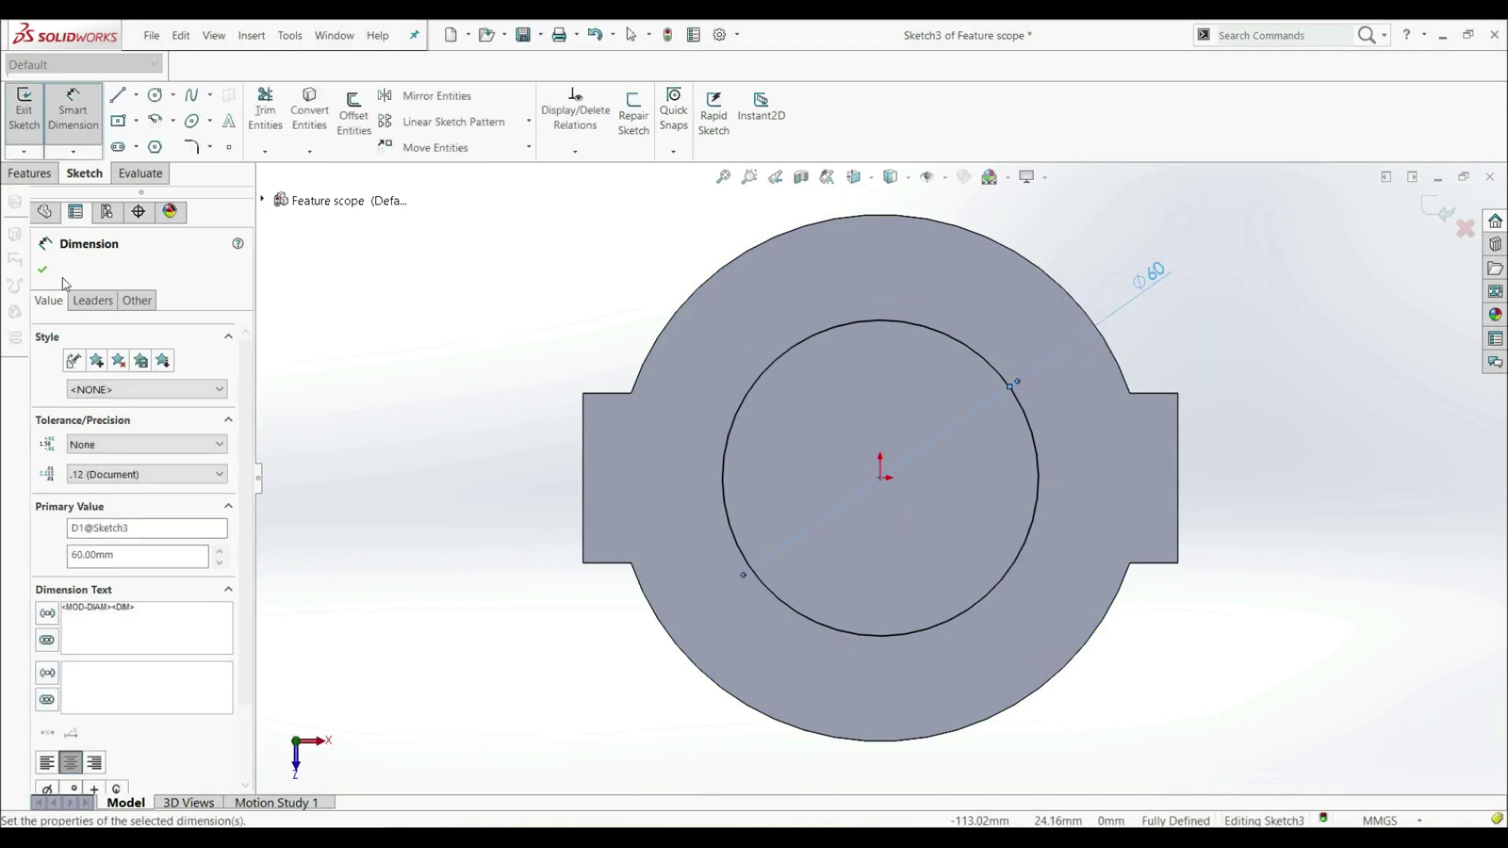
{"action": "key", "text": "Escape"}
Step: Cut-extrude the 60 mm circle with the Through All end condition, passing through all four discs
{"action": "middle_click_drag", "start_coordinate": [390, 356], "coordinate": [546, 431]}
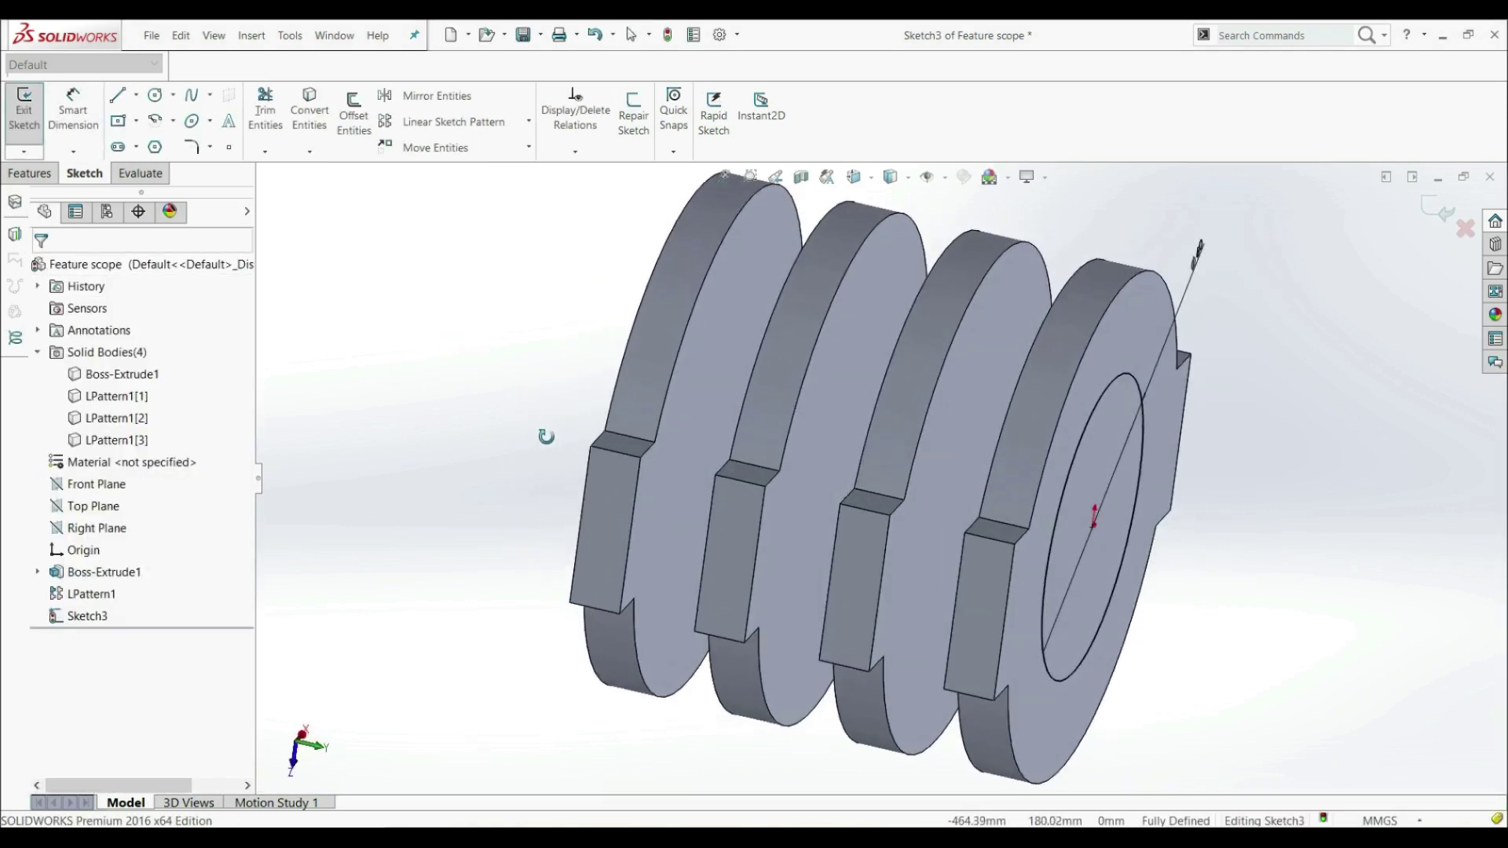
{"action": "scroll", "coordinate": [545, 431], "scroll_direction": "up", "scroll_amount": 3}
{"action": "left_click", "coordinate": [38, 175]}
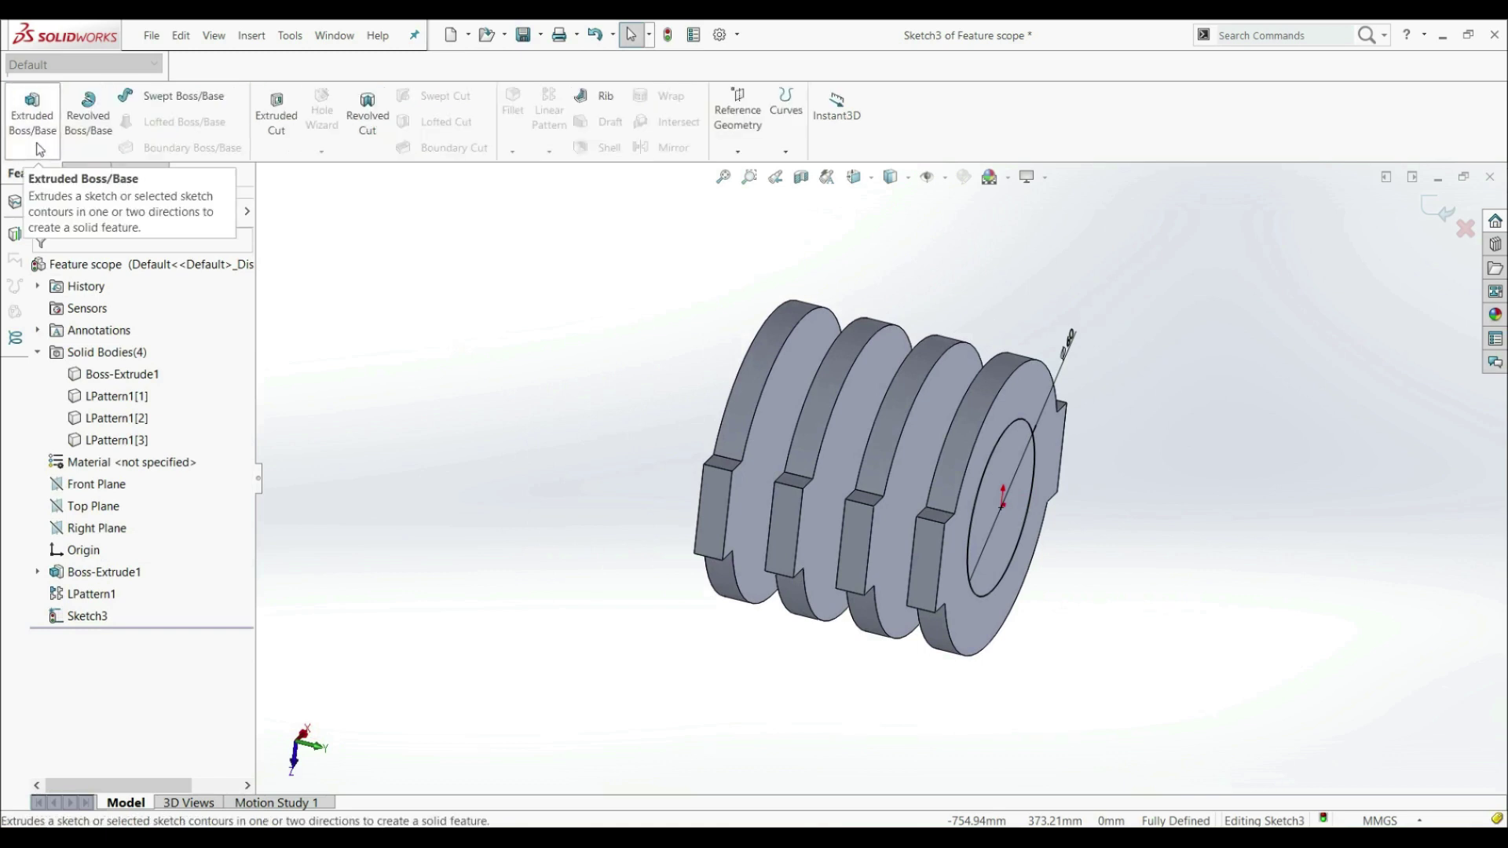
{"action": "left_click", "coordinate": [283, 118]}
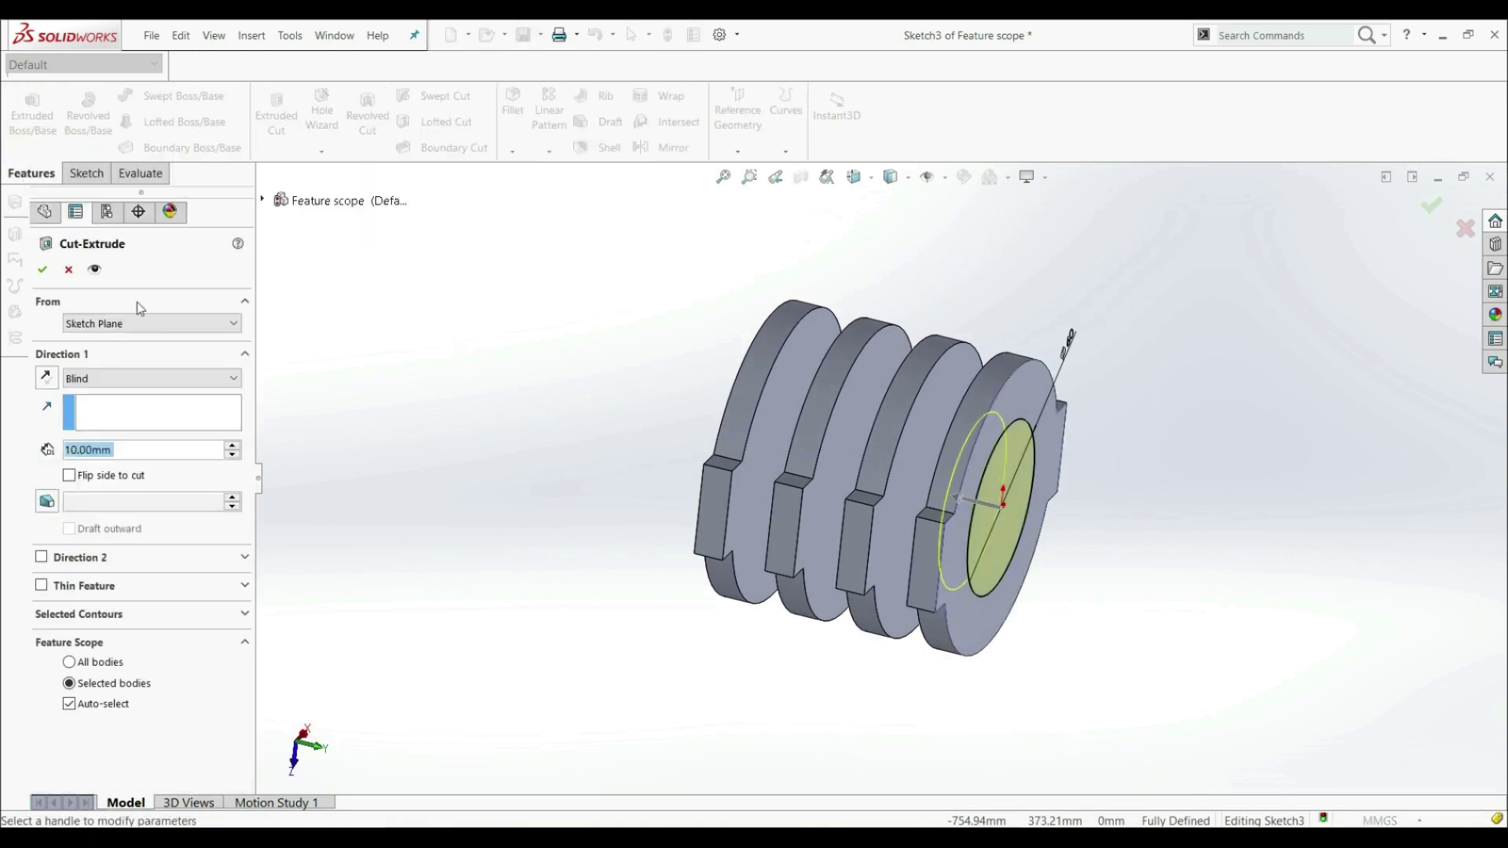
{"action": "left_click", "coordinate": [106, 381]}
{"action": "left_click", "coordinate": [107, 410]}
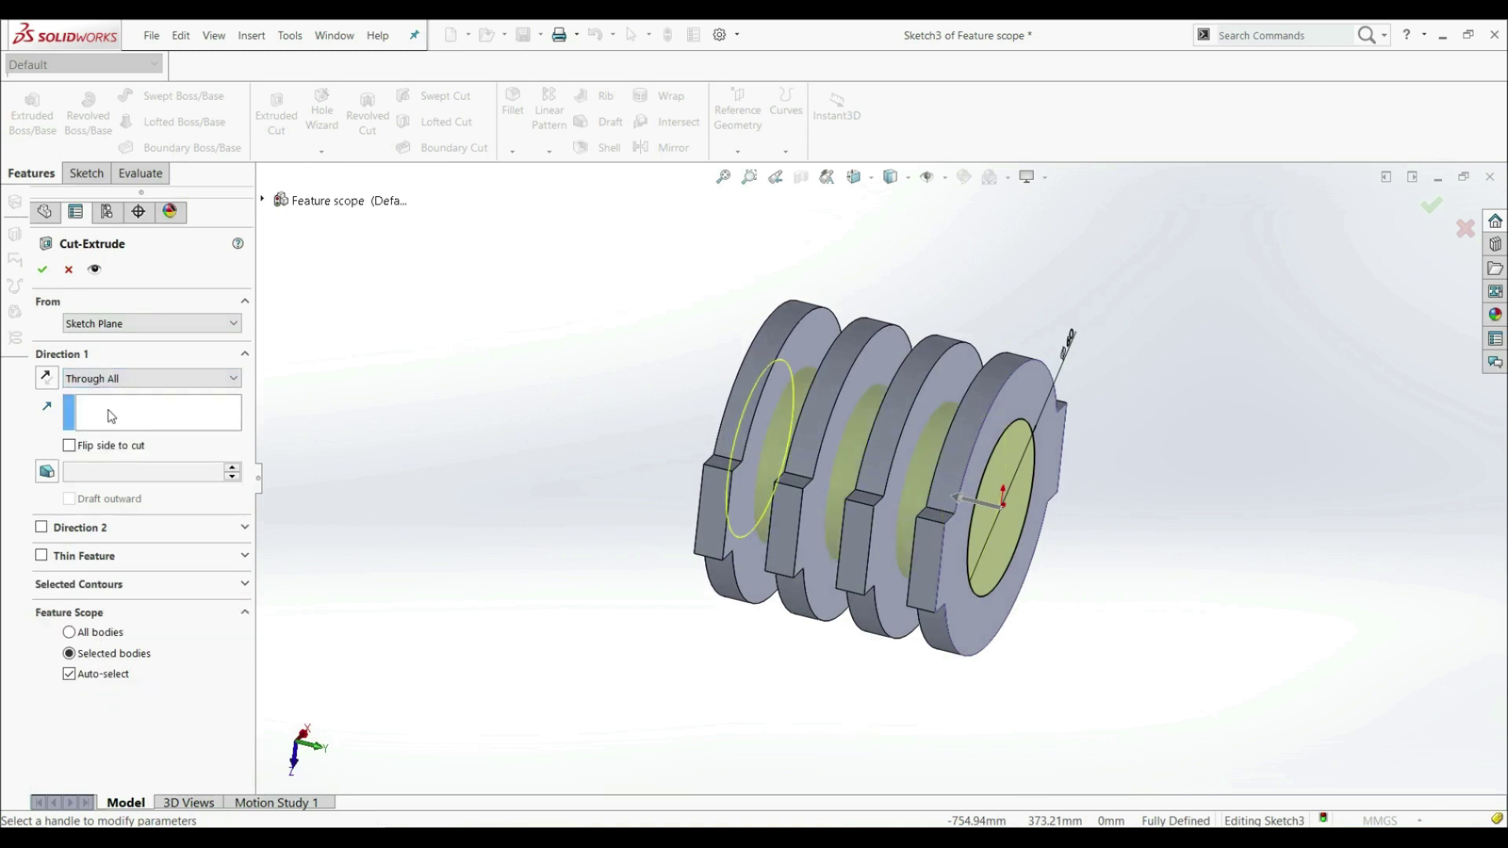
{"action": "left_click", "coordinate": [45, 270]}
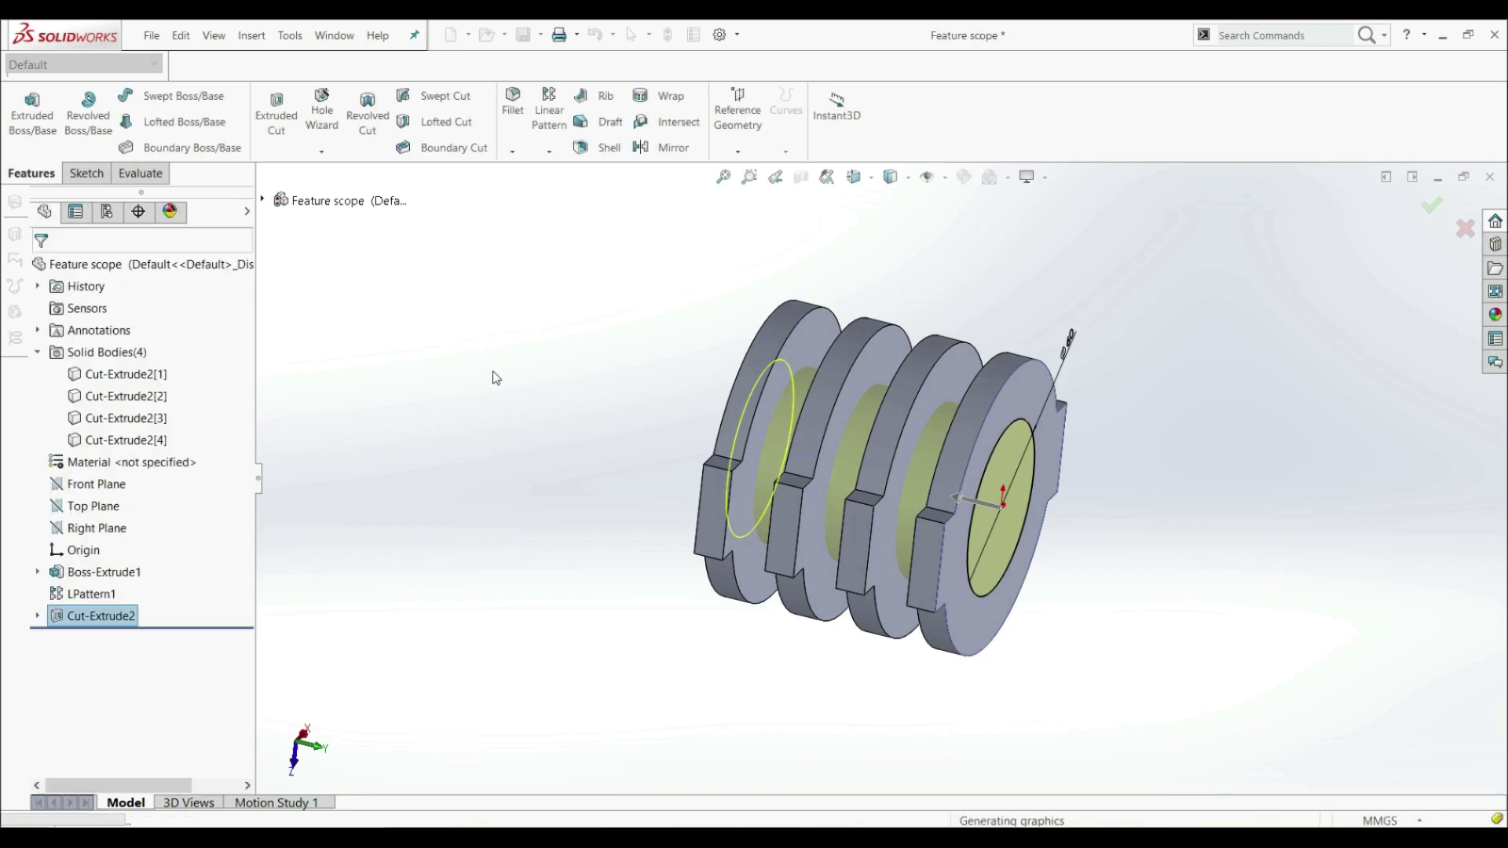
{"action": "middle_click_drag", "start_coordinate": [495, 377], "coordinate": [692, 508]}
{"action": "key", "text": "Escape"}
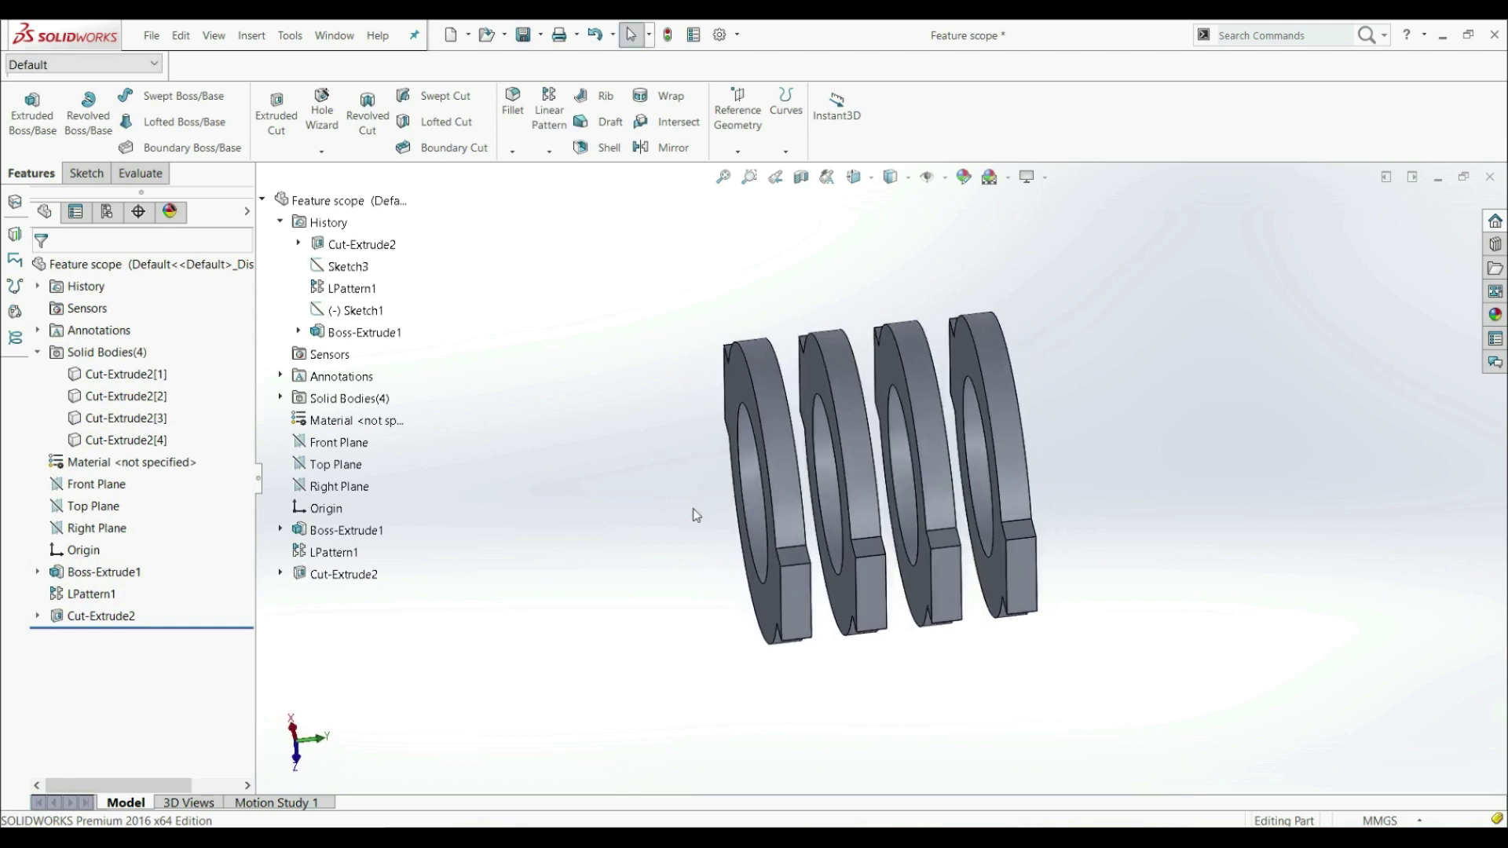
{"action": "left_click", "coordinate": [923, 458]}
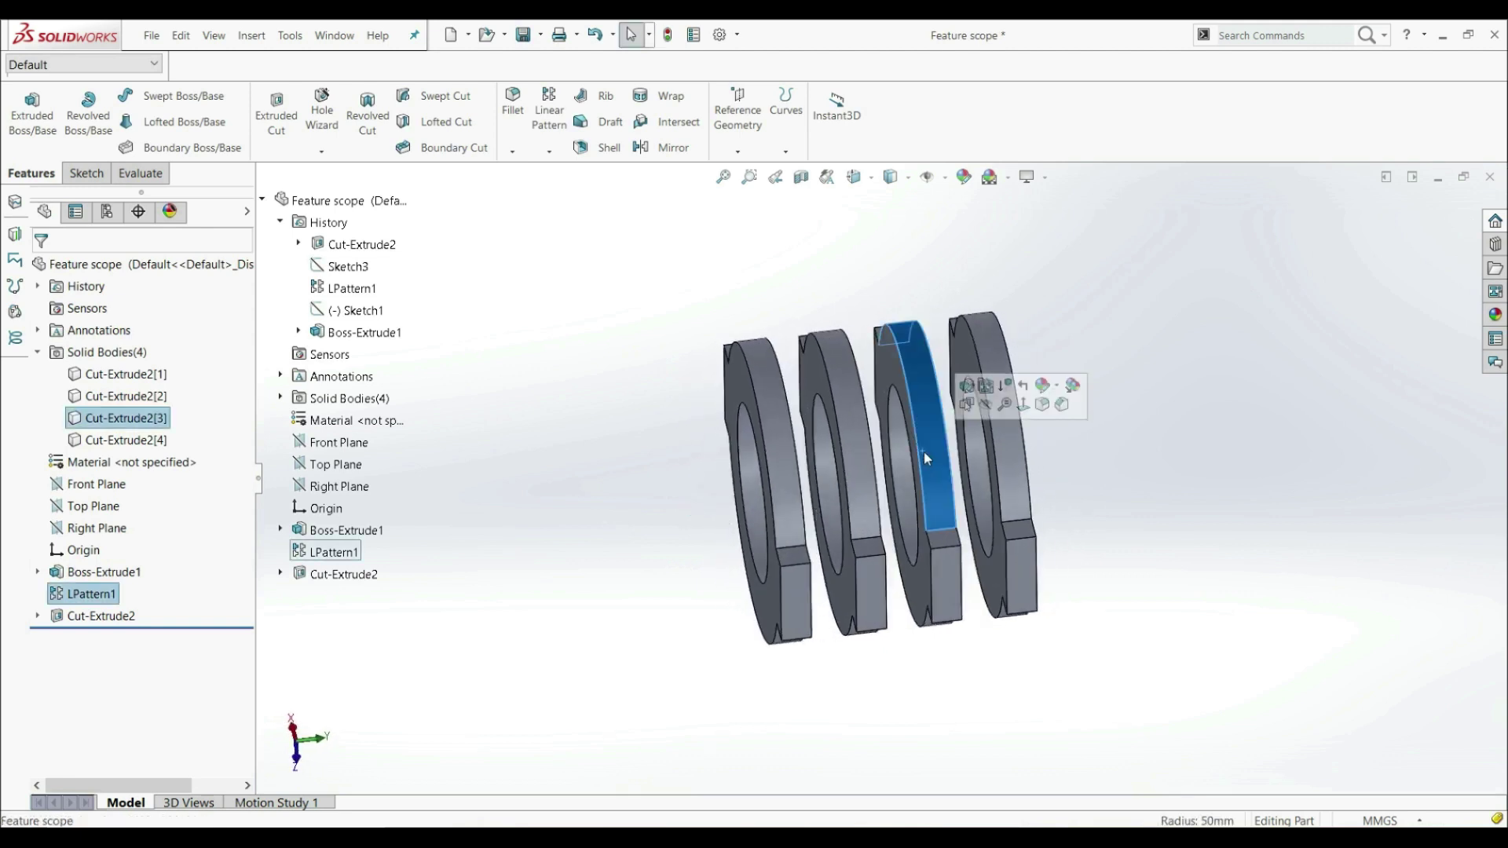
{"action": "left_click", "coordinate": [766, 466]}
{"action": "left_click", "coordinate": [646, 529]}
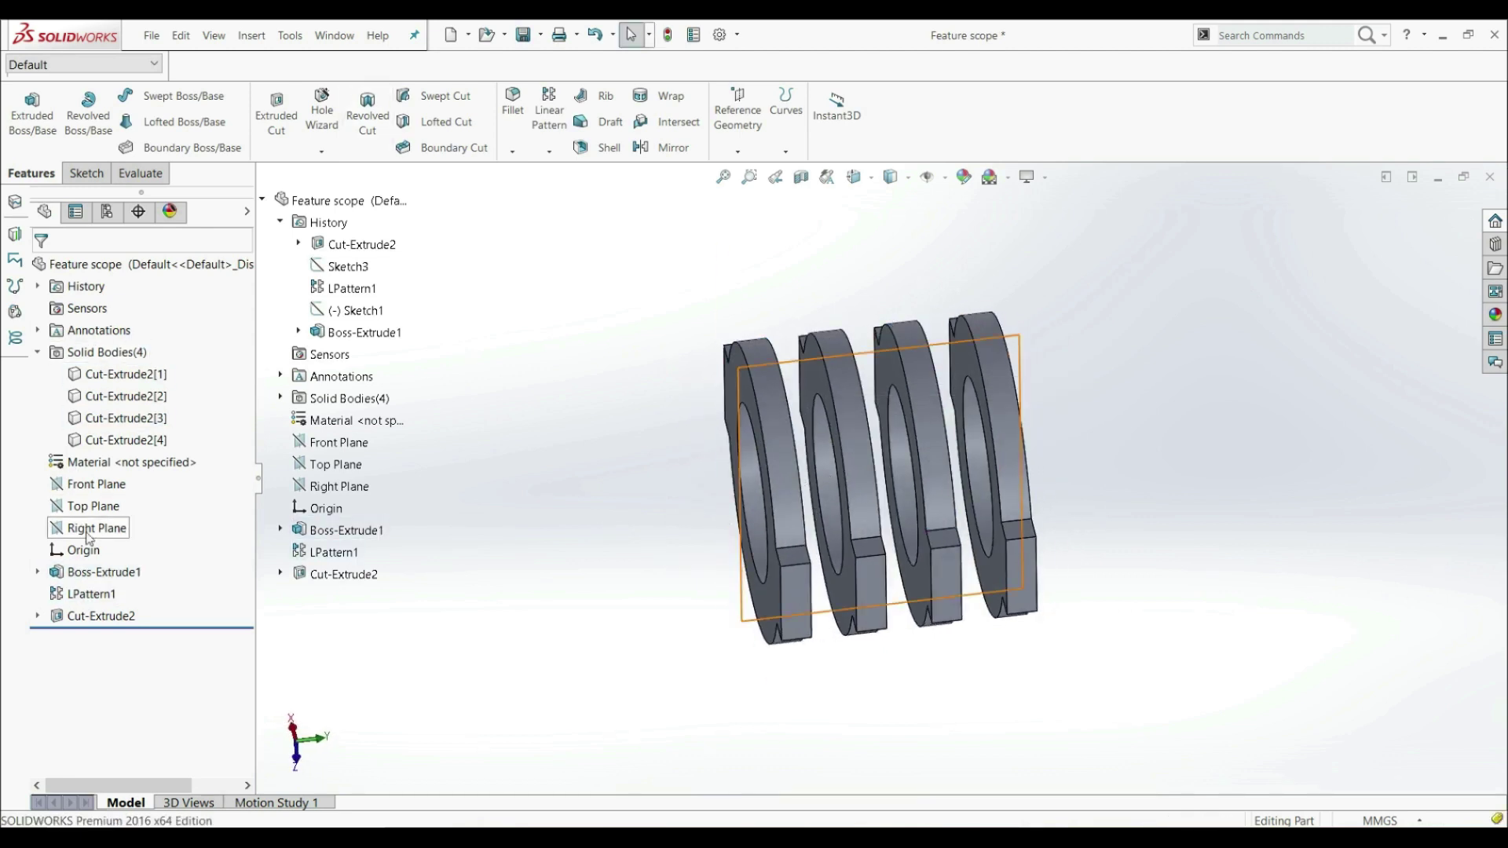
Step: Edit the circular cut's feature scope with auto-select off, clearing the bodies and including only LPattern1[2] and Boss-Extrude1
{"action": "key", "text": "ctrl+shift+z"}
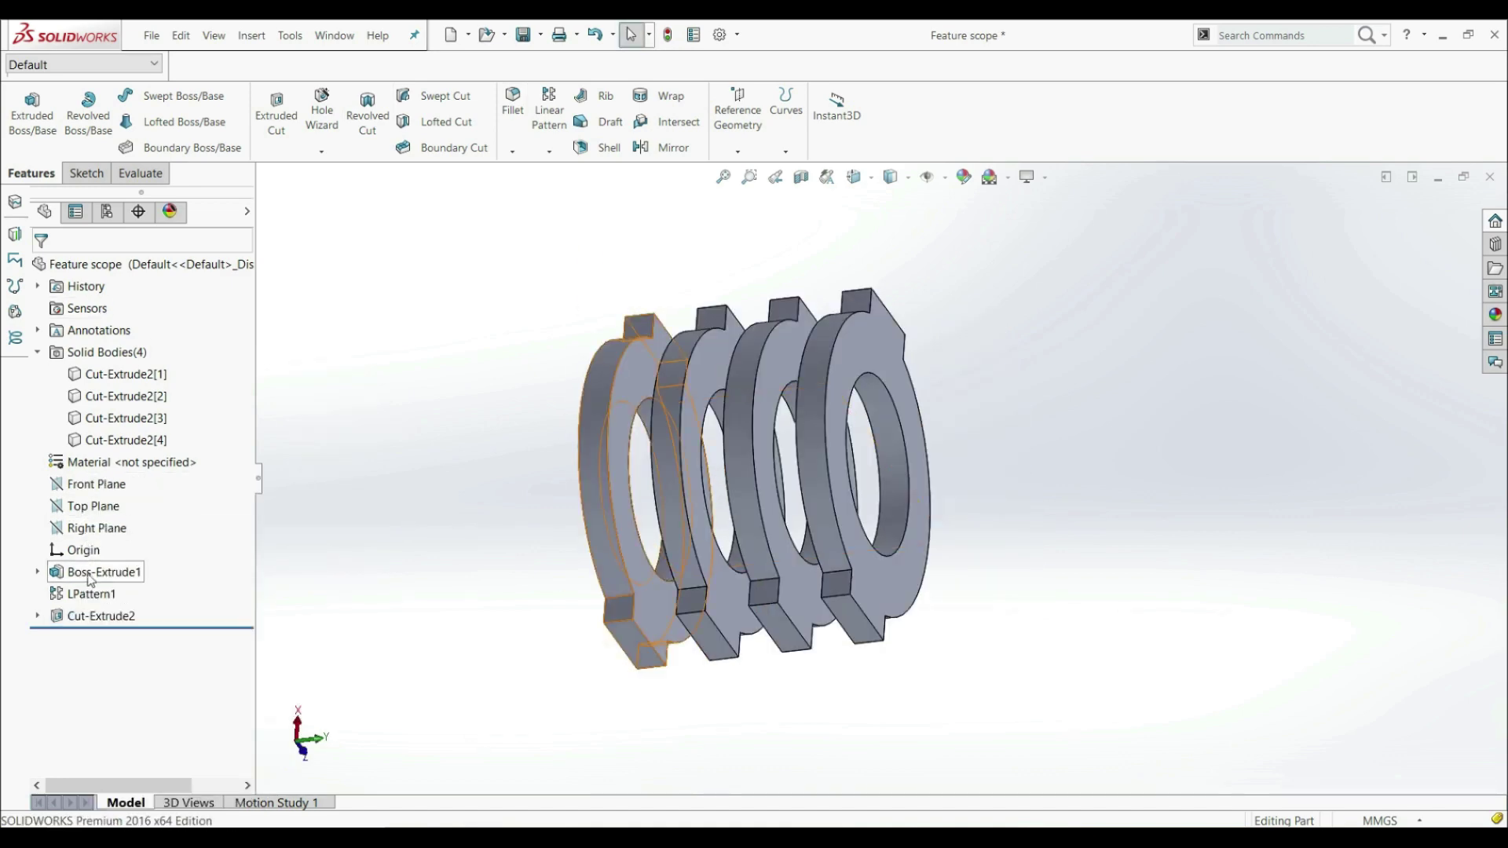
{"action": "right_click", "coordinate": [86, 616]}
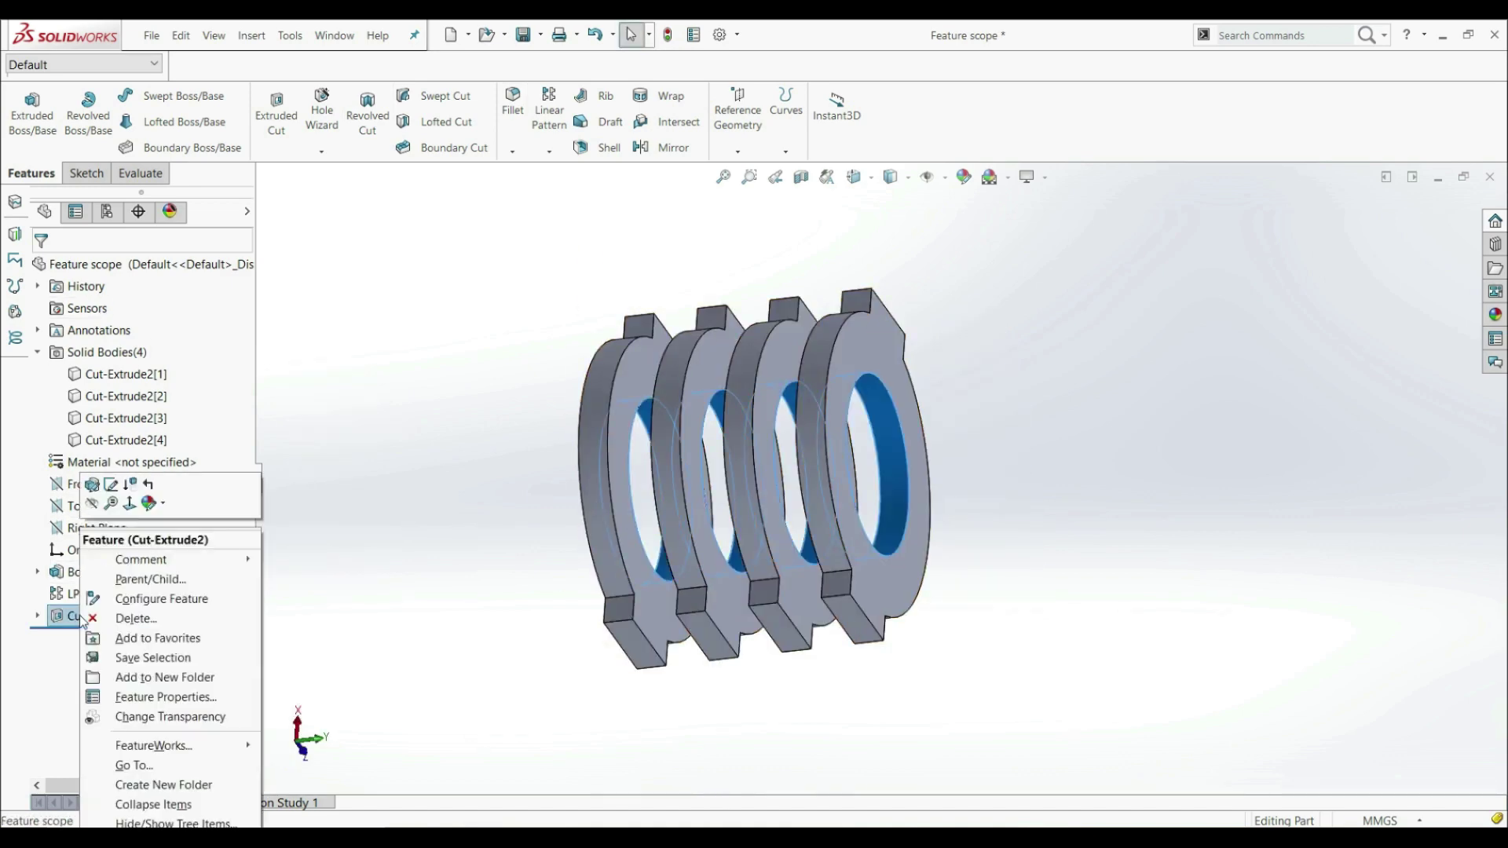
{"action": "left_click", "coordinate": [92, 487]}
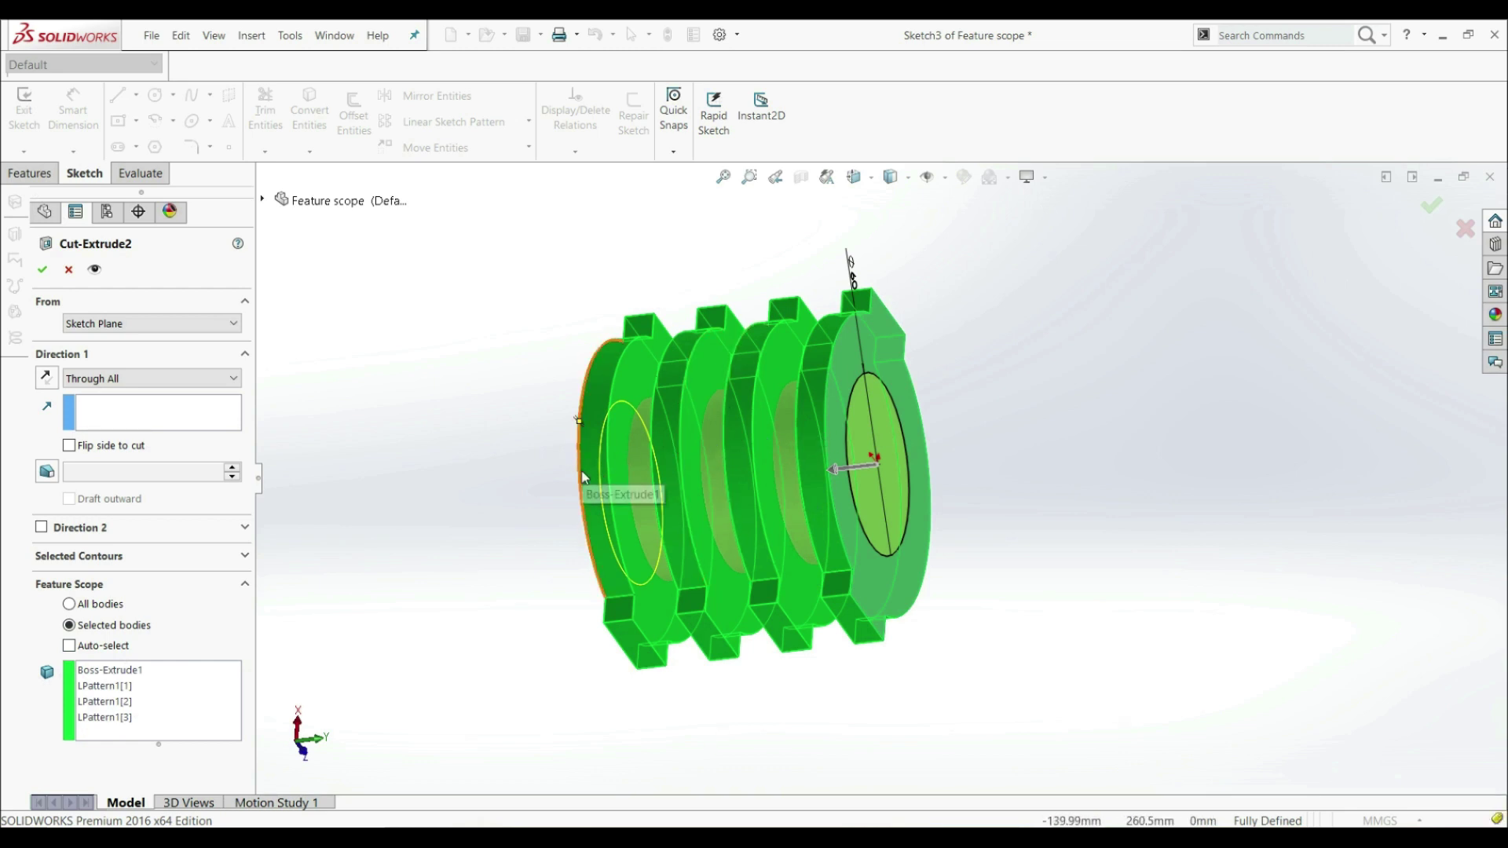
{"action": "right_click", "coordinate": [94, 676]}
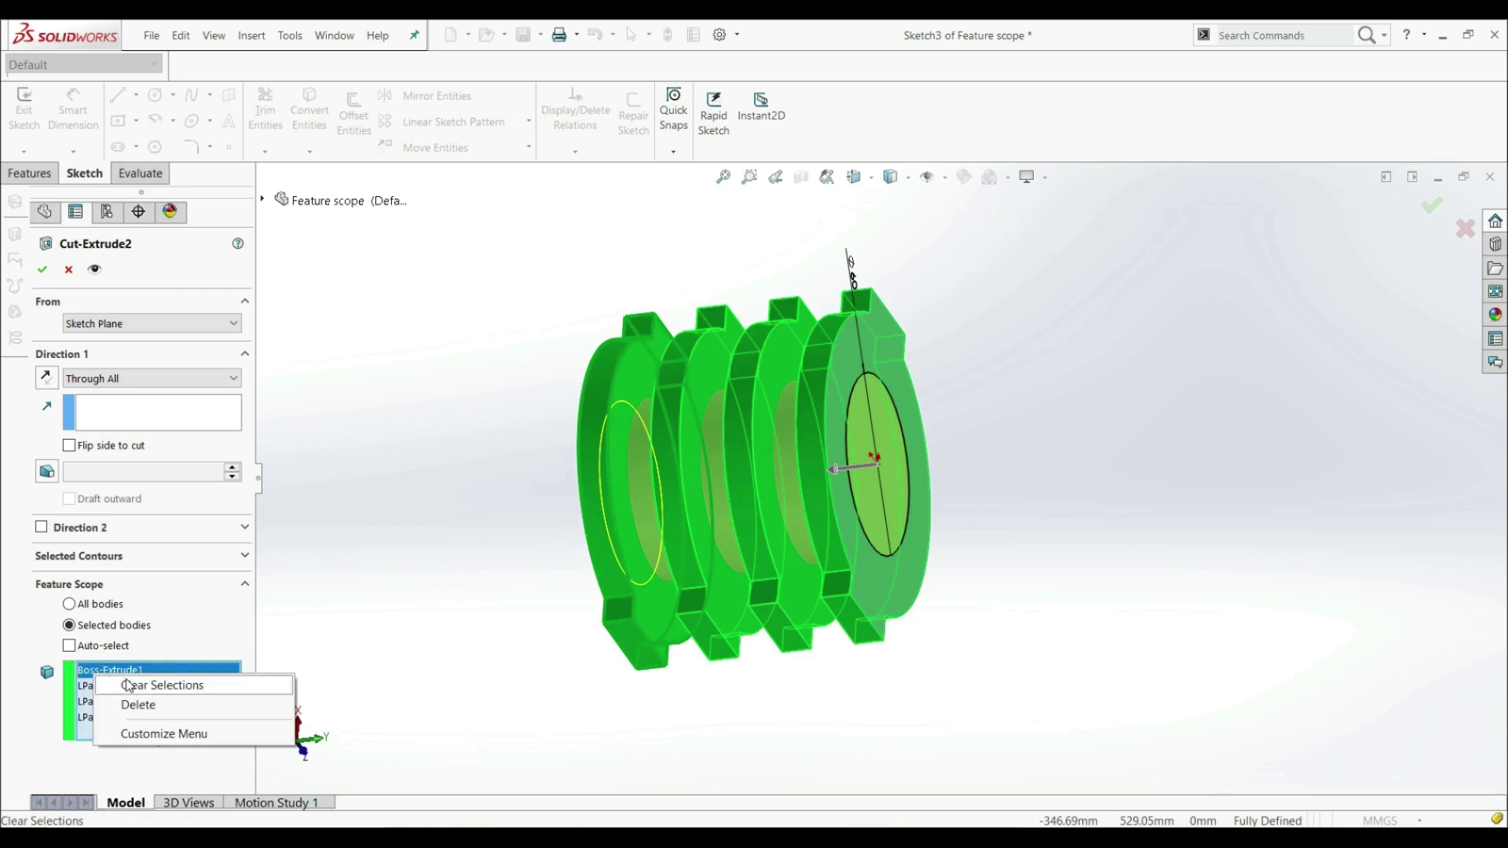
{"action": "left_click", "coordinate": [129, 687]}
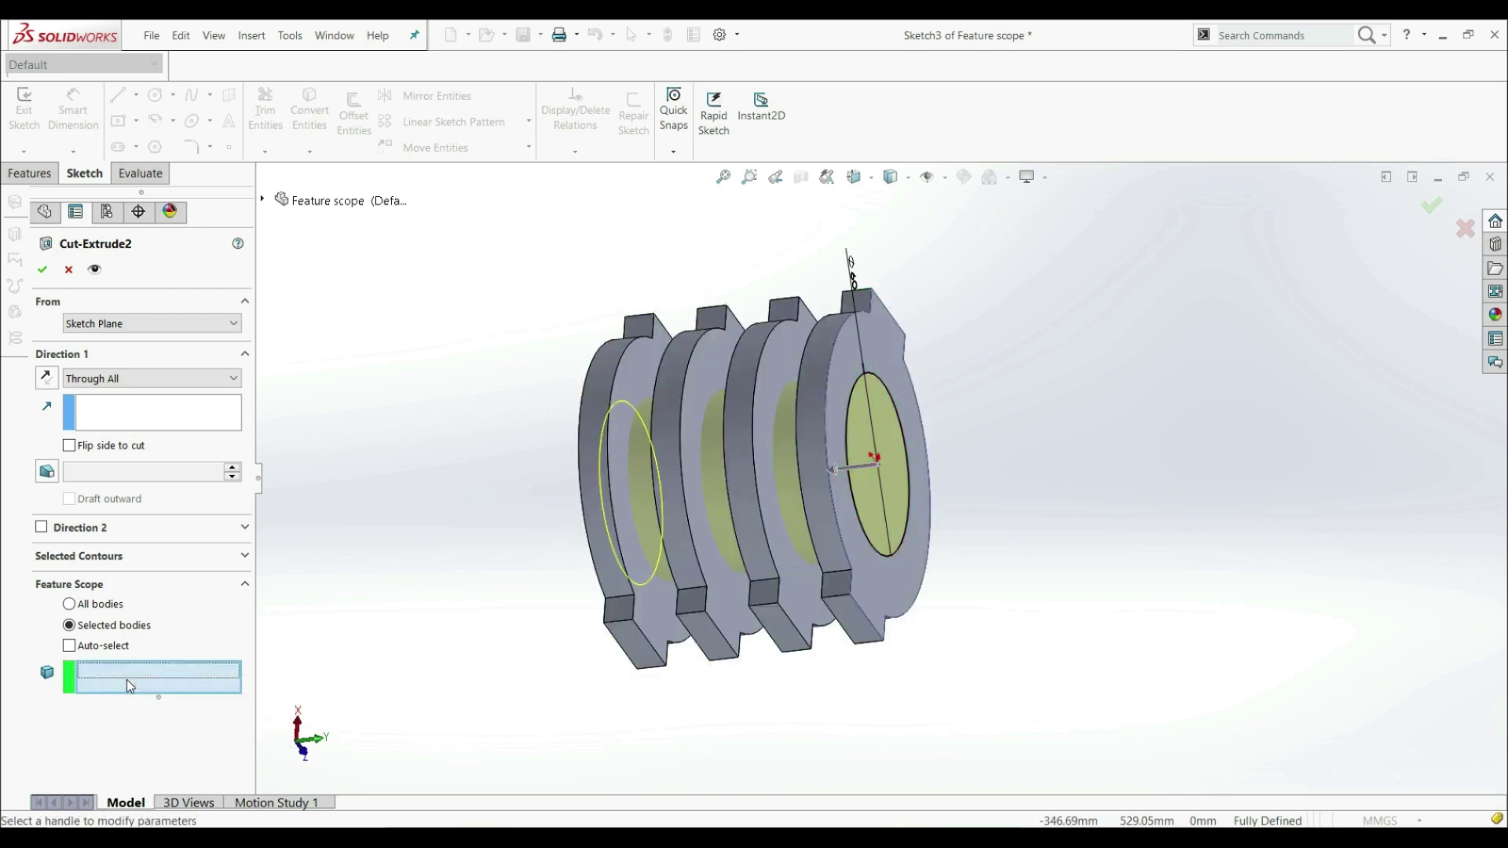
{"action": "left_click", "coordinate": [754, 403]}
{"action": "left_click", "coordinate": [601, 417]}
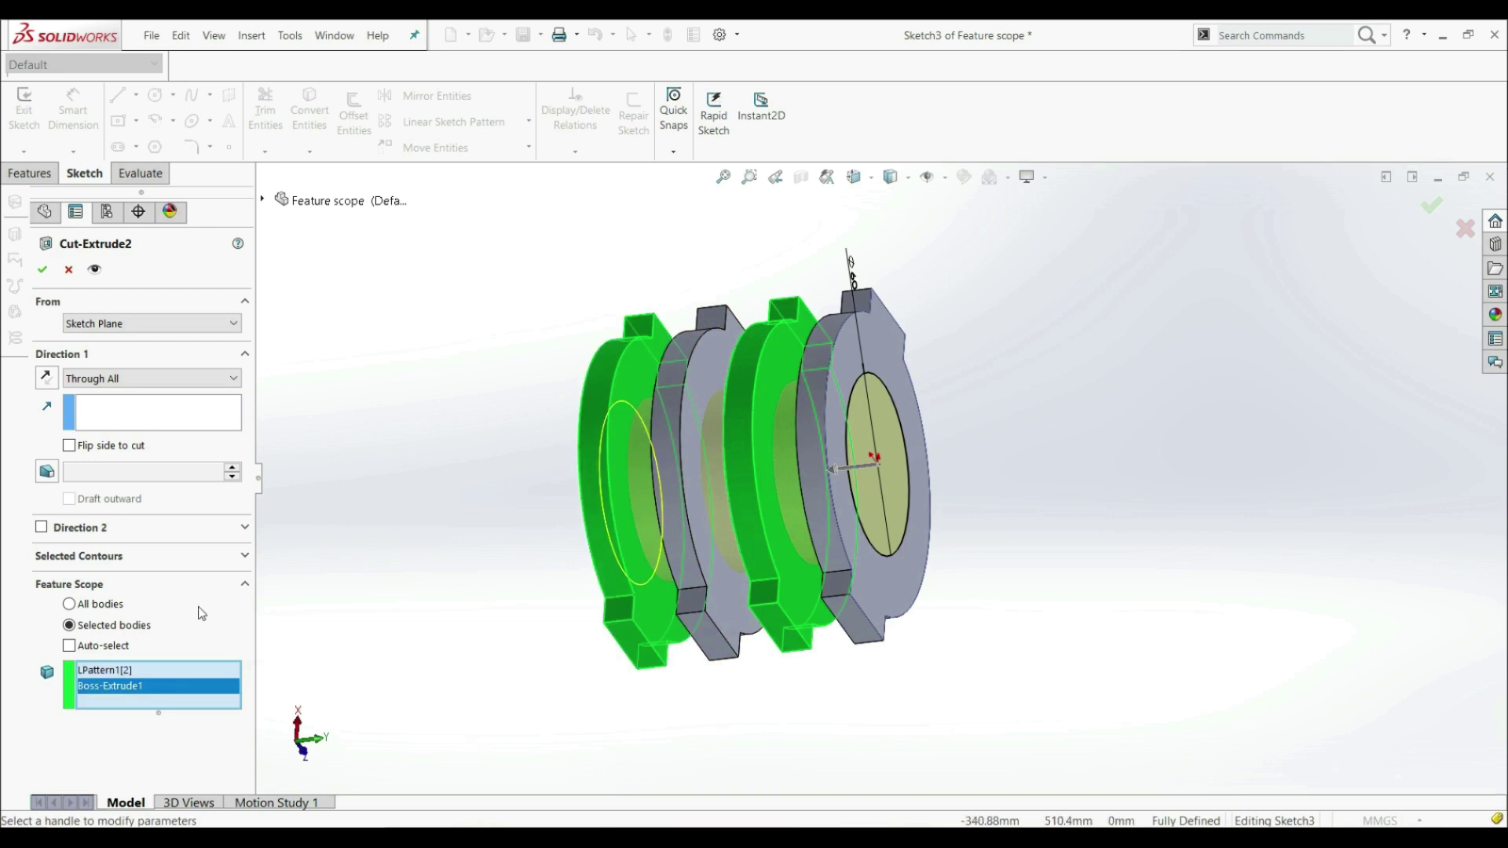
{"action": "left_click", "coordinate": [43, 271]}
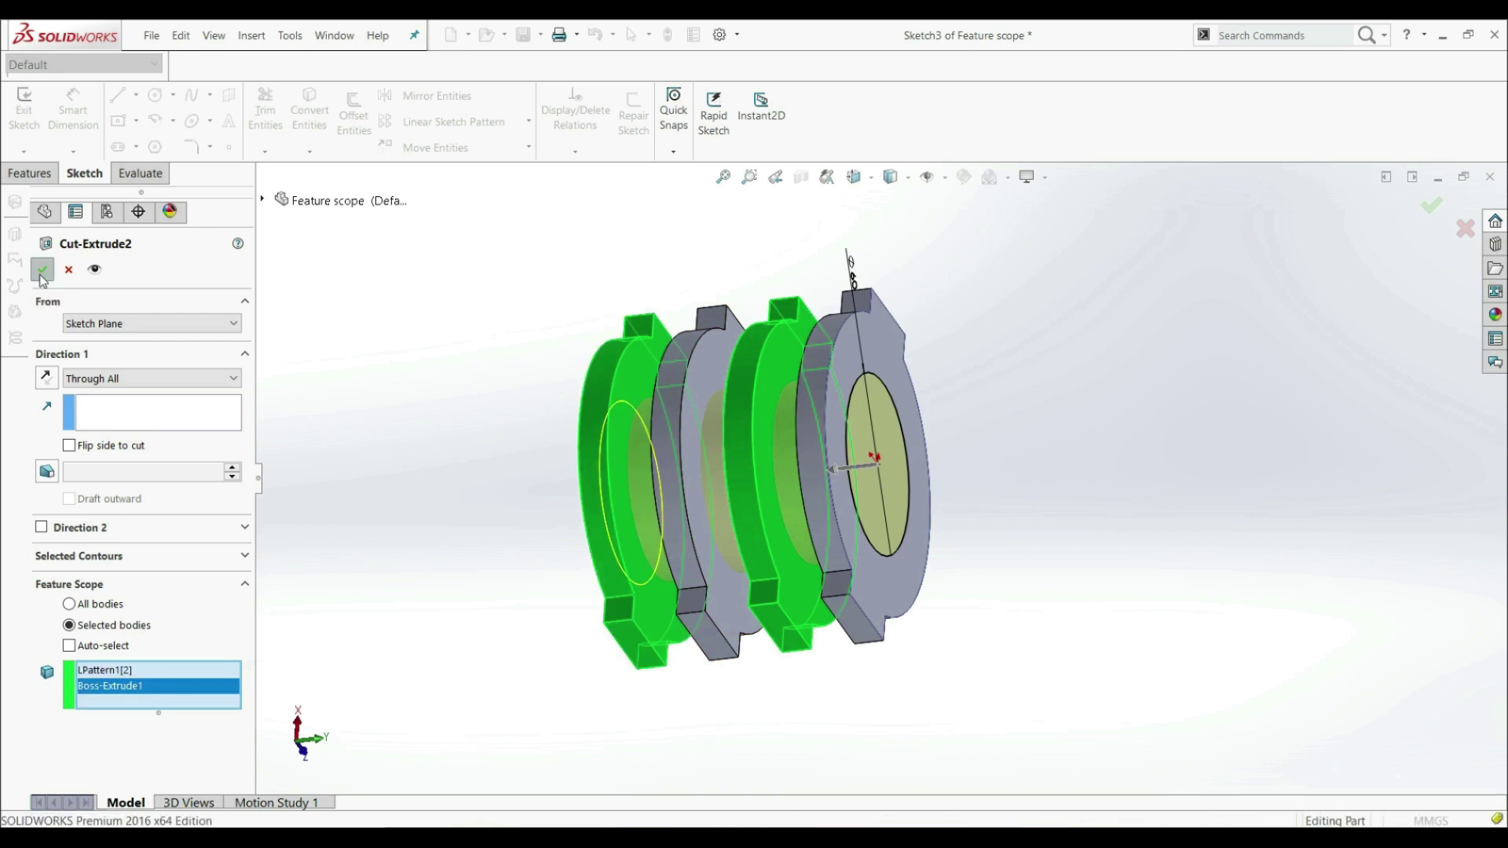
{"action": "middle_click_drag", "start_coordinate": [374, 411], "coordinate": [539, 509]}
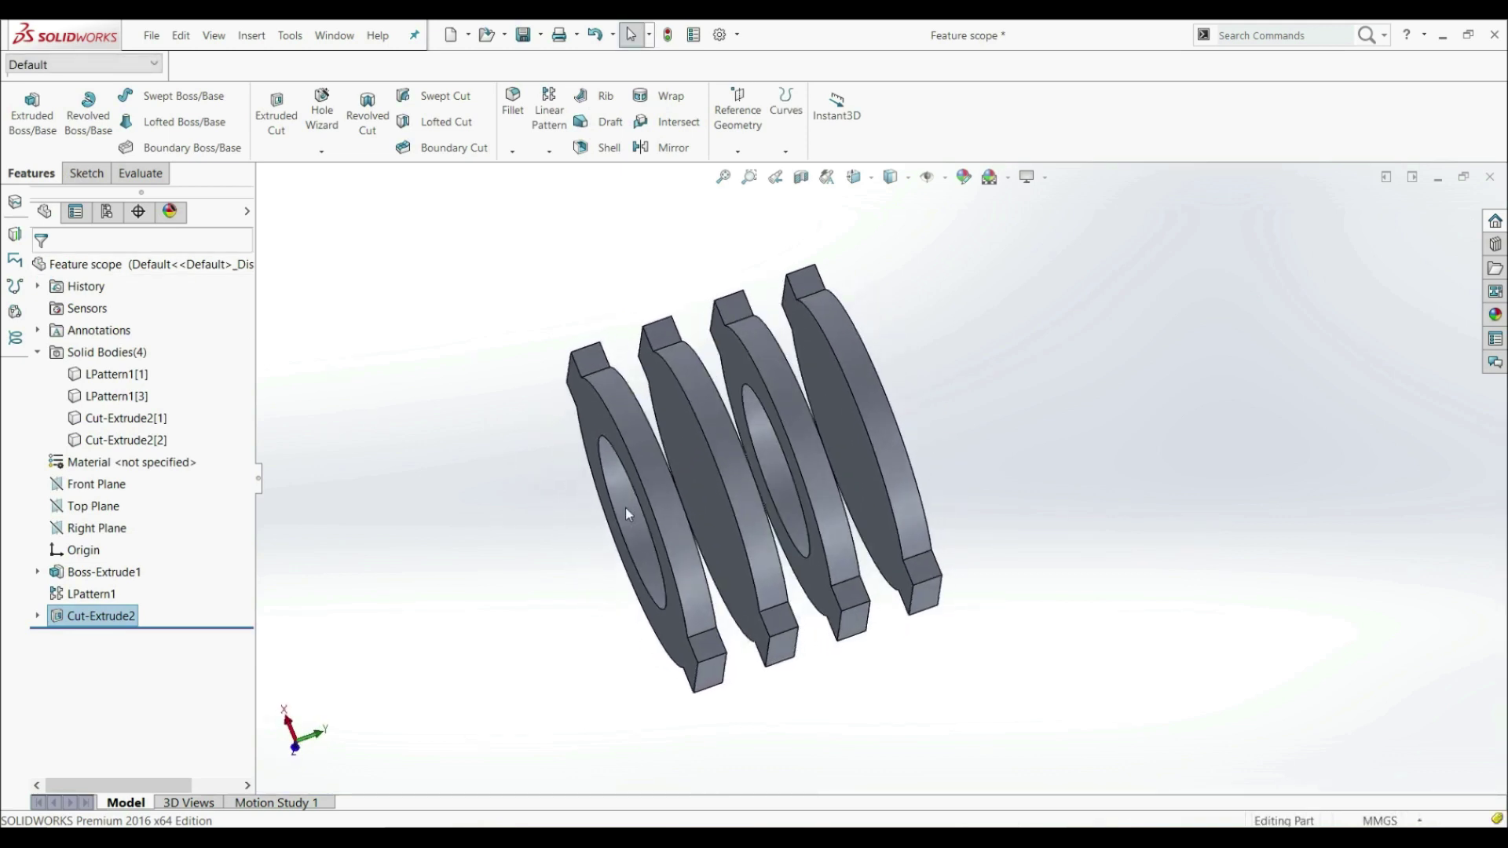
Step: Reopen the circular cut for editing and clear all bodies from its feature scope selection
{"action": "left_click", "coordinate": [706, 495]}
{"action": "left_click", "coordinate": [407, 610]}
{"action": "left_click", "coordinate": [90, 616]}
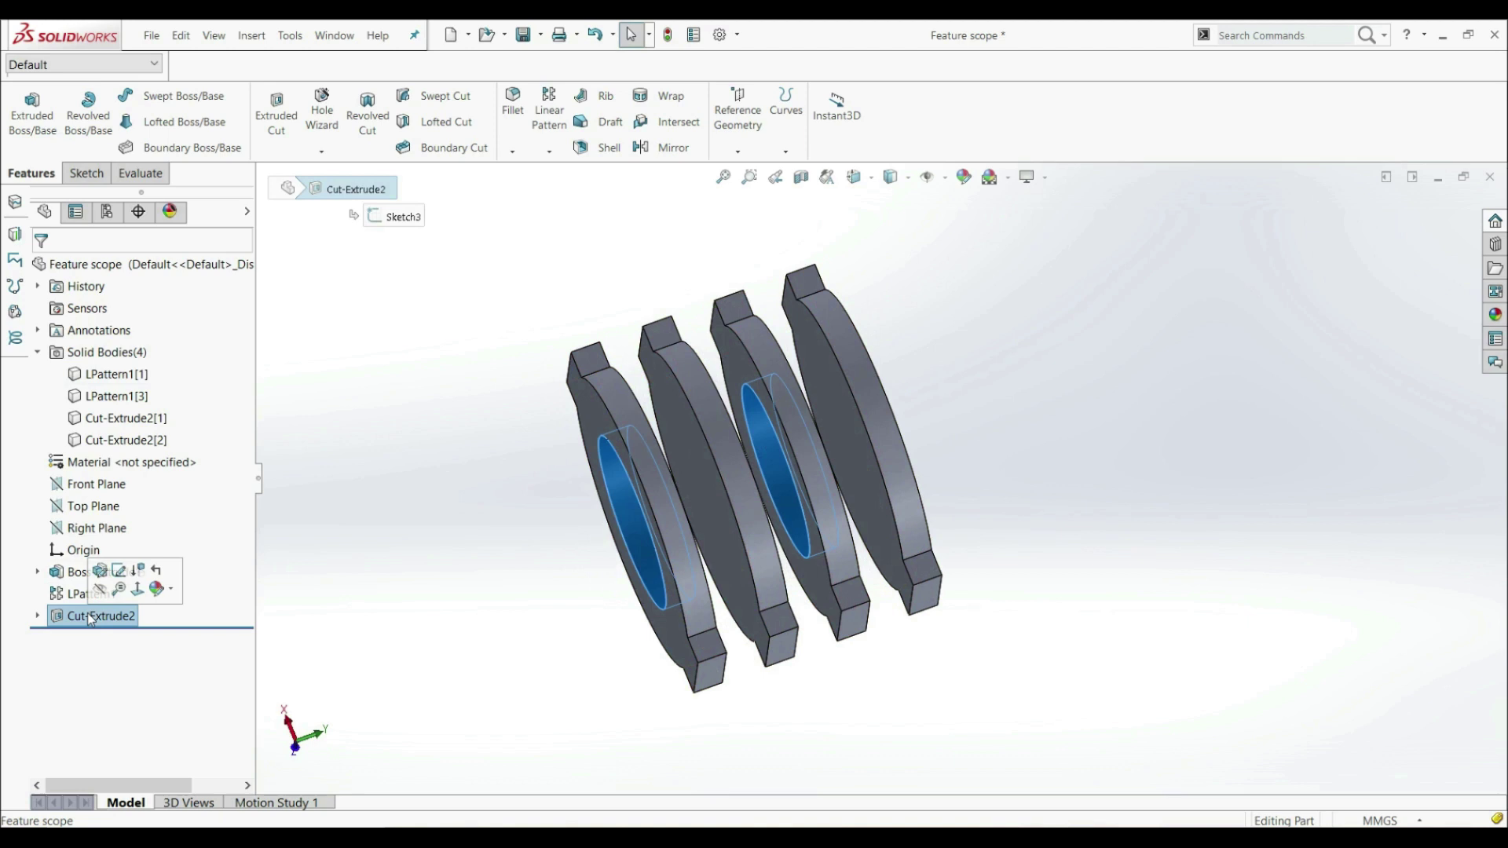
{"action": "right_click", "coordinate": [90, 616]}
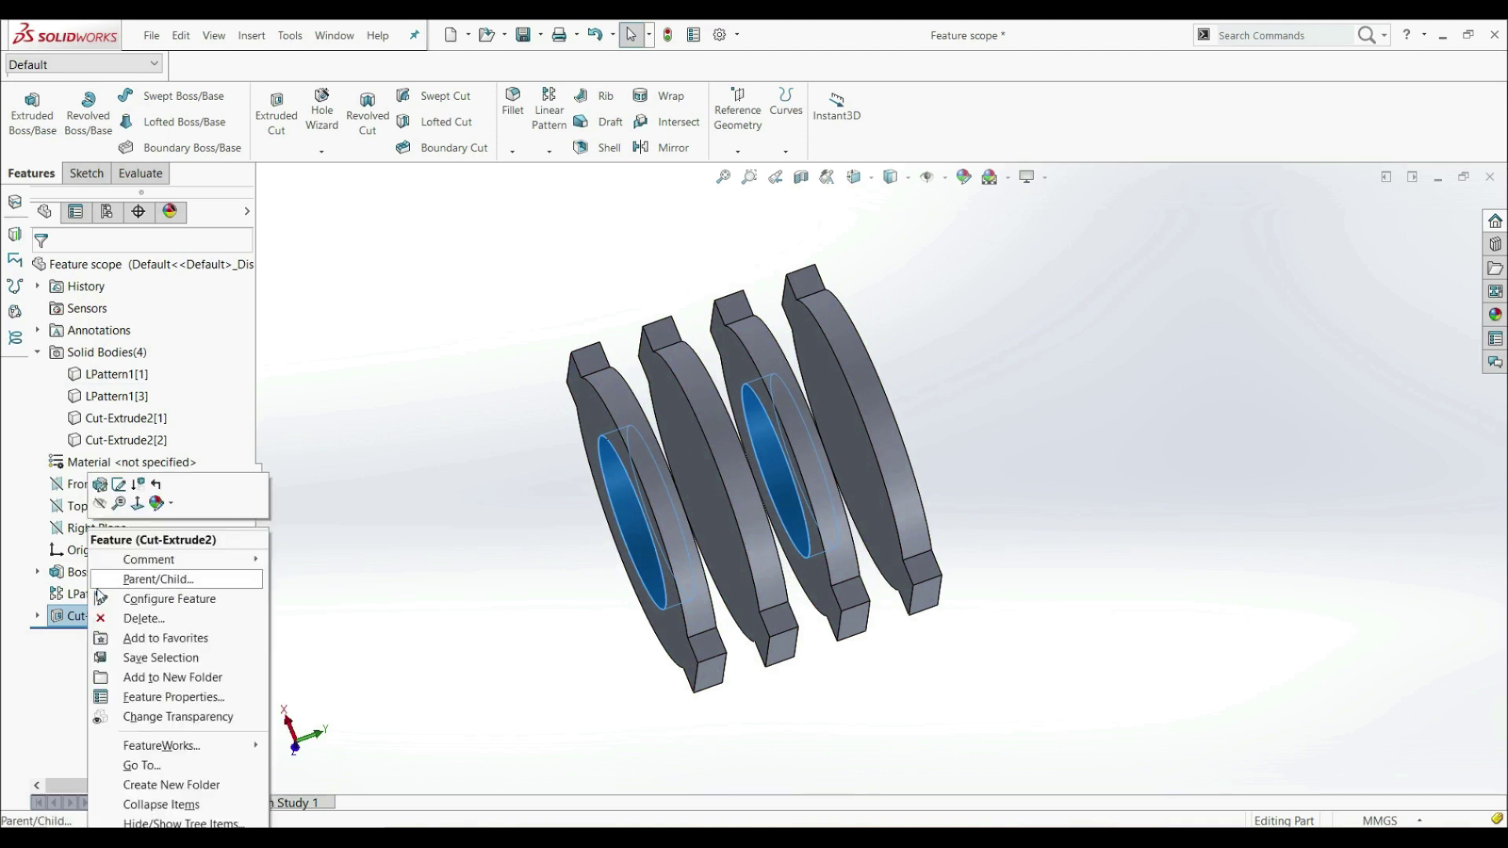
{"action": "left_click", "coordinate": [107, 485]}
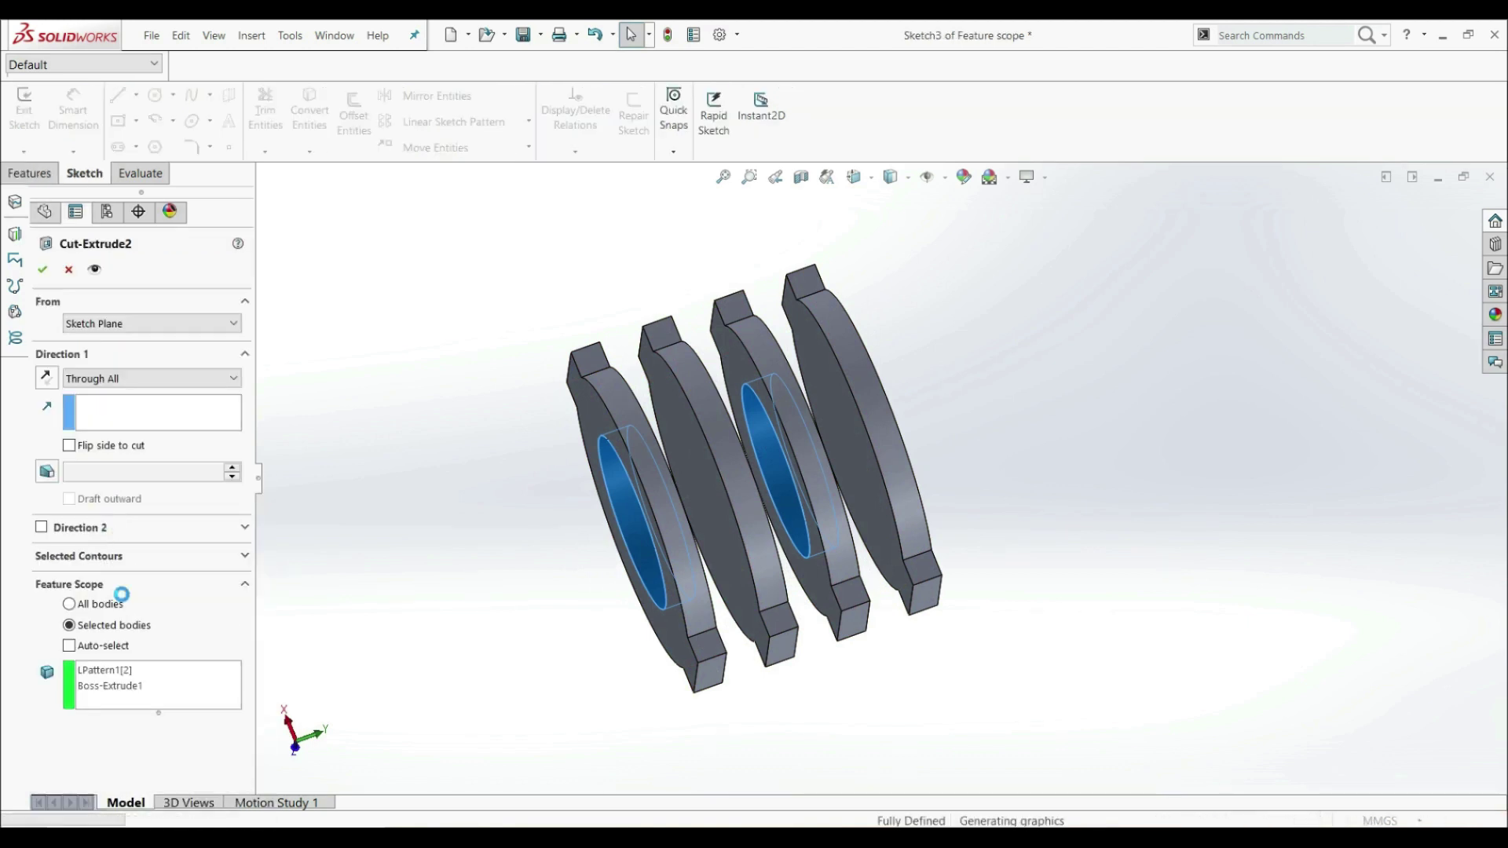
{"action": "right_click", "coordinate": [161, 669]}
{"action": "left_click", "coordinate": [179, 682]}
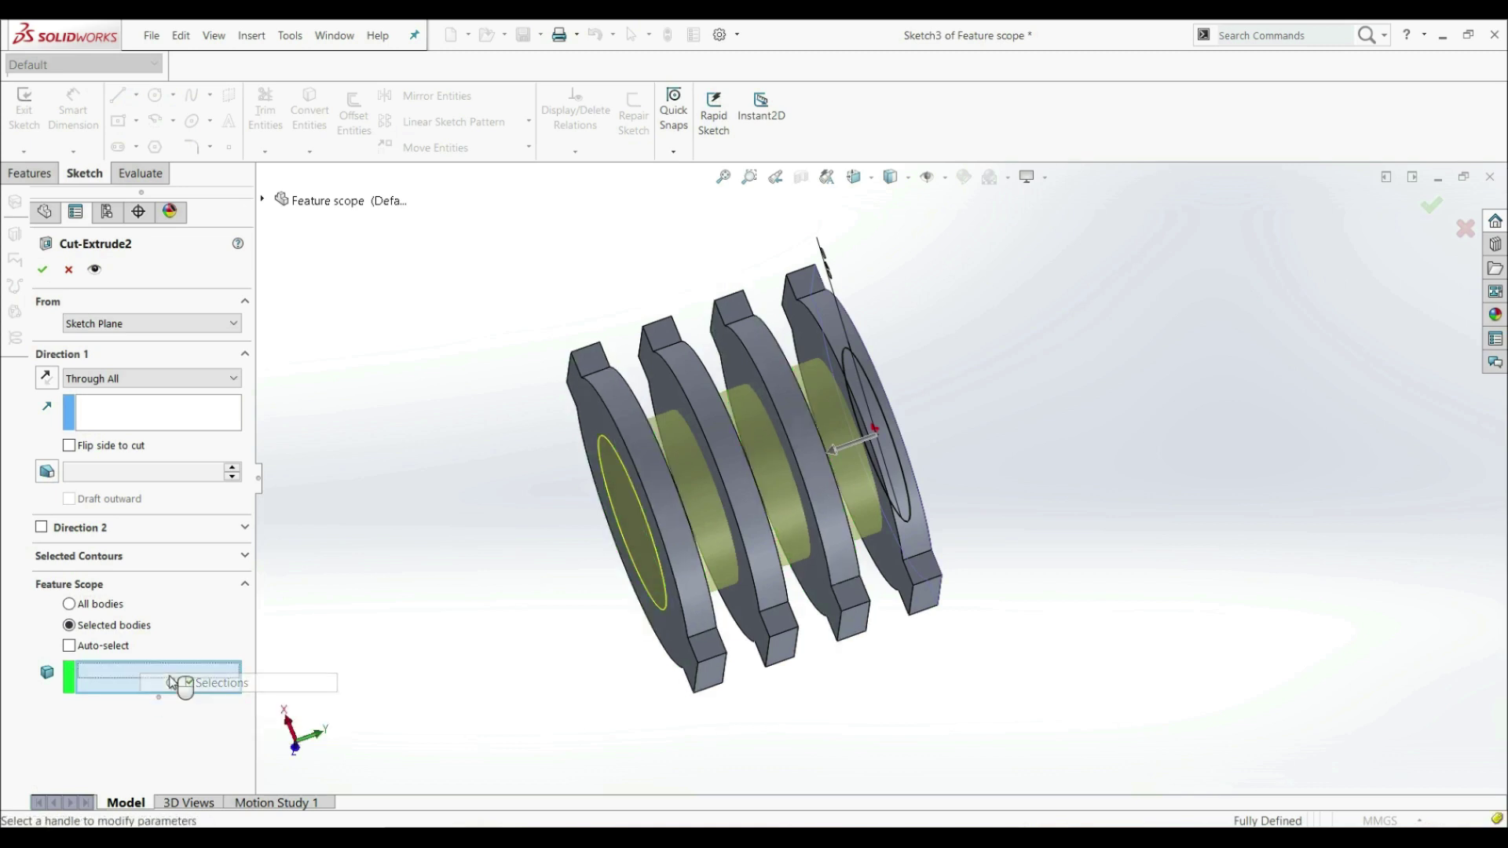
{"action": "right_click", "coordinate": [202, 679]}
{"action": "left_click", "coordinate": [237, 707]}
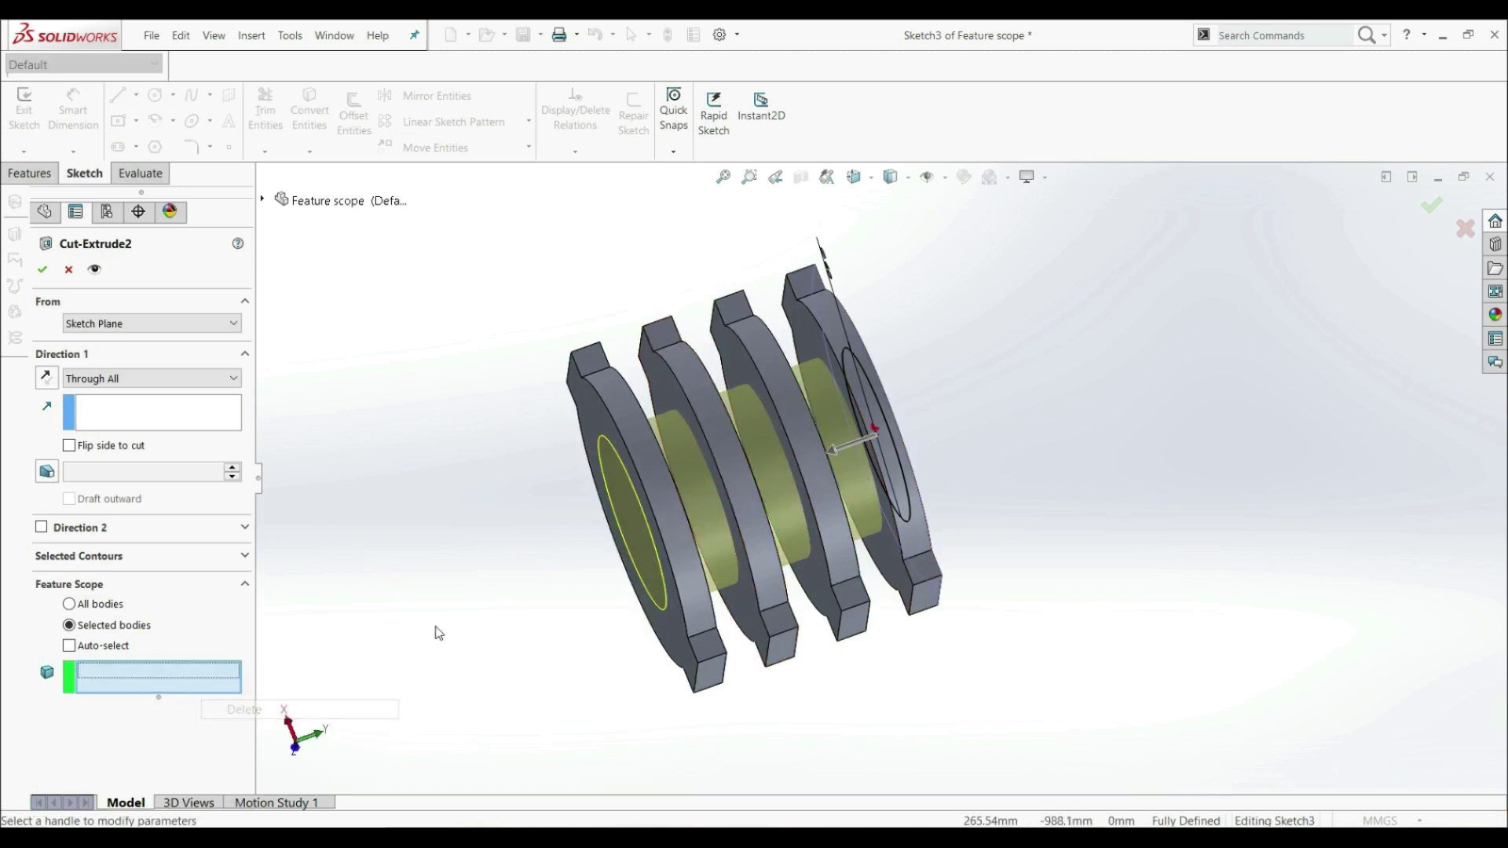
Step: Include only the bodies LPattern1[1] and LPattern1[3] in the cut's feature scope, apply it and inspect the discs
{"action": "left_click", "coordinate": [726, 469]}
{"action": "left_click", "coordinate": [832, 317]}
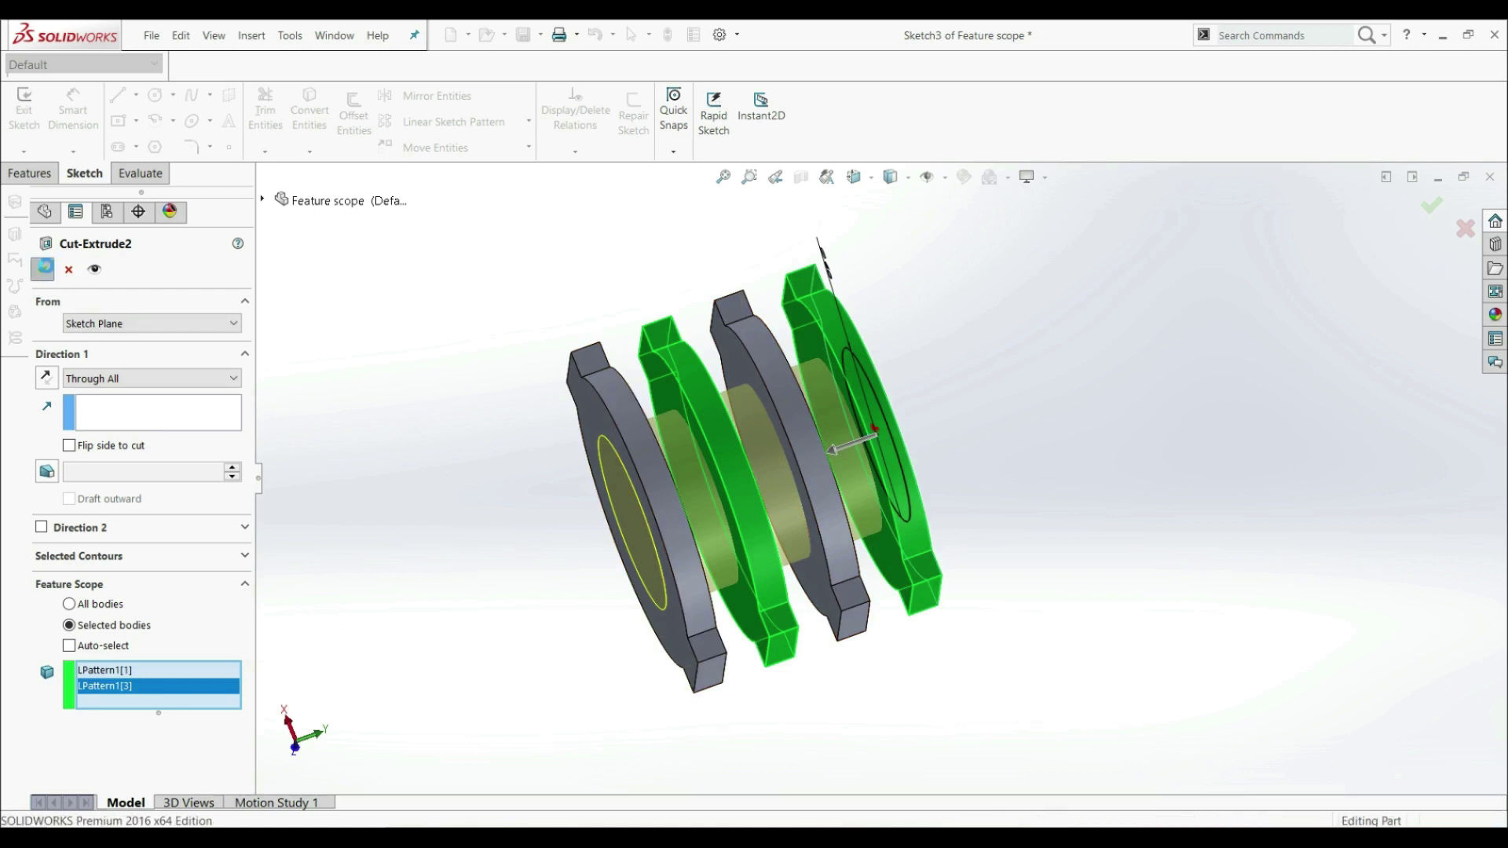
{"action": "left_click", "coordinate": [42, 269]}
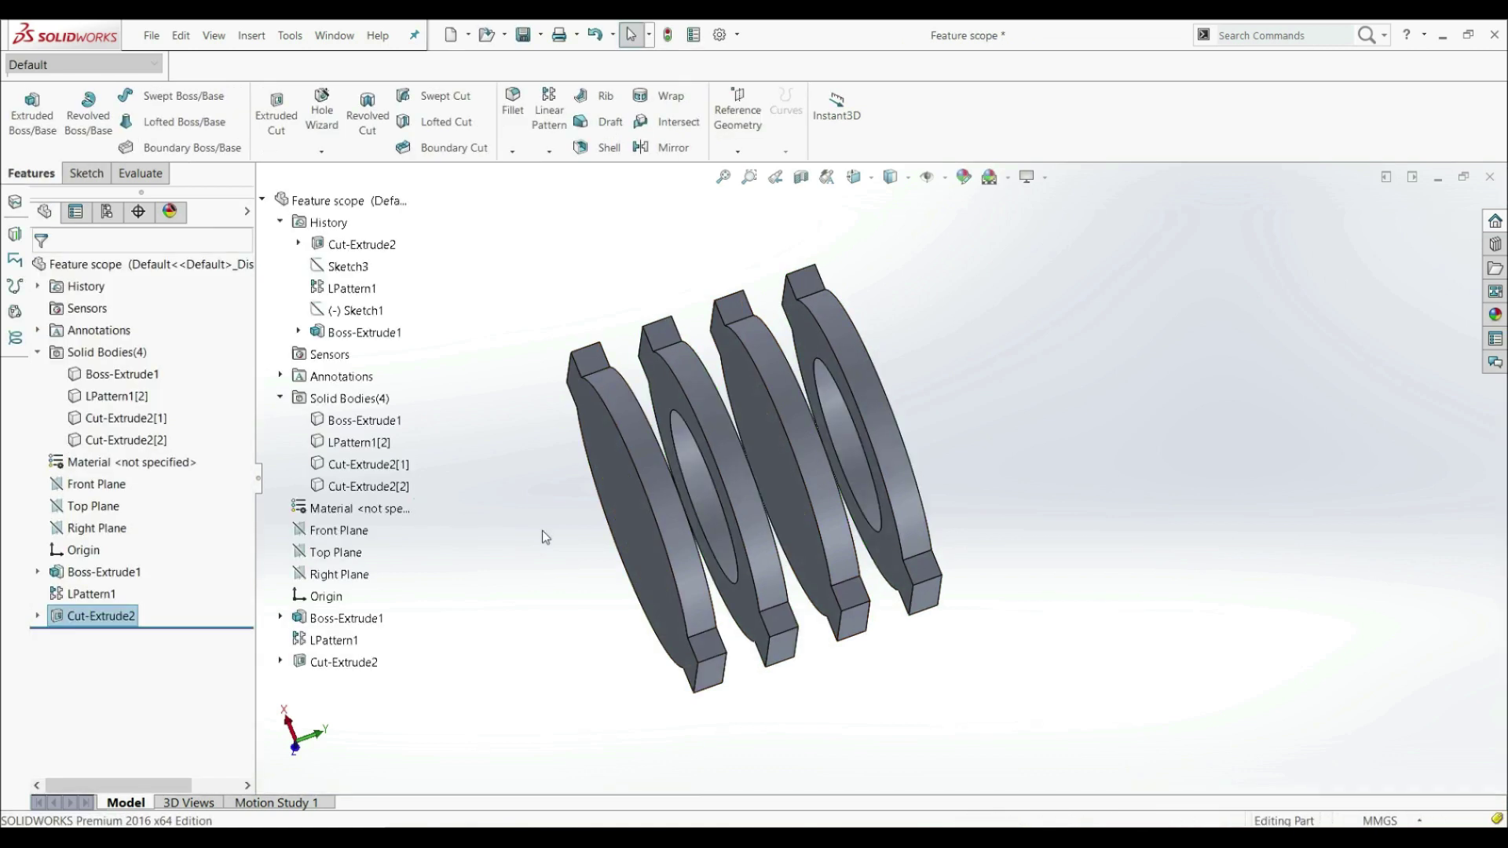
{"action": "middle_click_drag", "start_coordinate": [629, 481], "coordinate": [709, 495]}
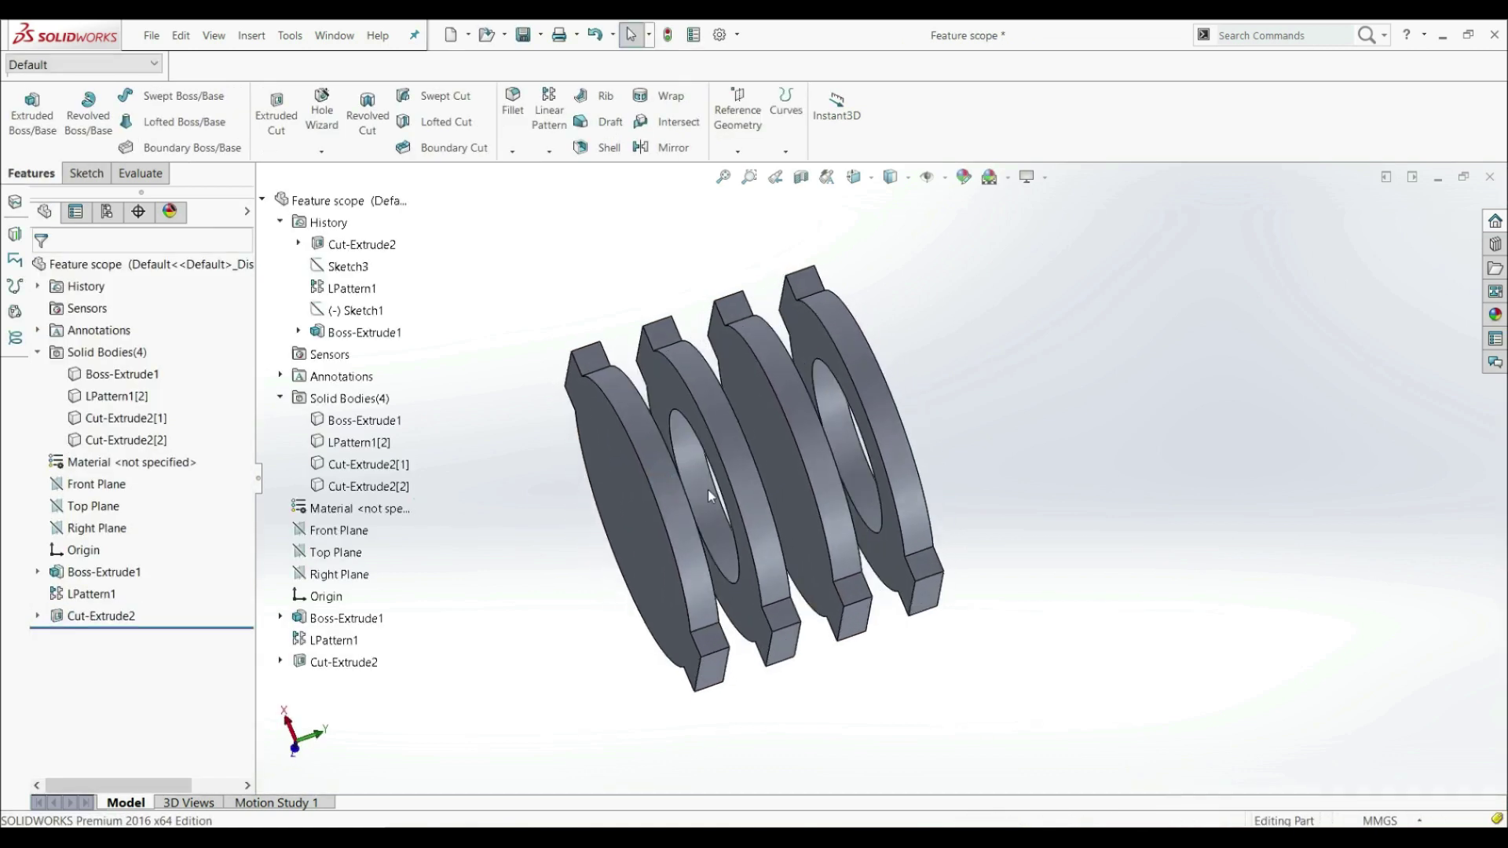
{"action": "left_click", "coordinate": [748, 598]}
{"action": "left_click", "coordinate": [894, 436]}
{"action": "left_click", "coordinate": [980, 709]}
Step: Edit the circular cut again, turn on Auto-select in its feature scope and apply it
{"action": "right_click", "coordinate": [79, 617]}
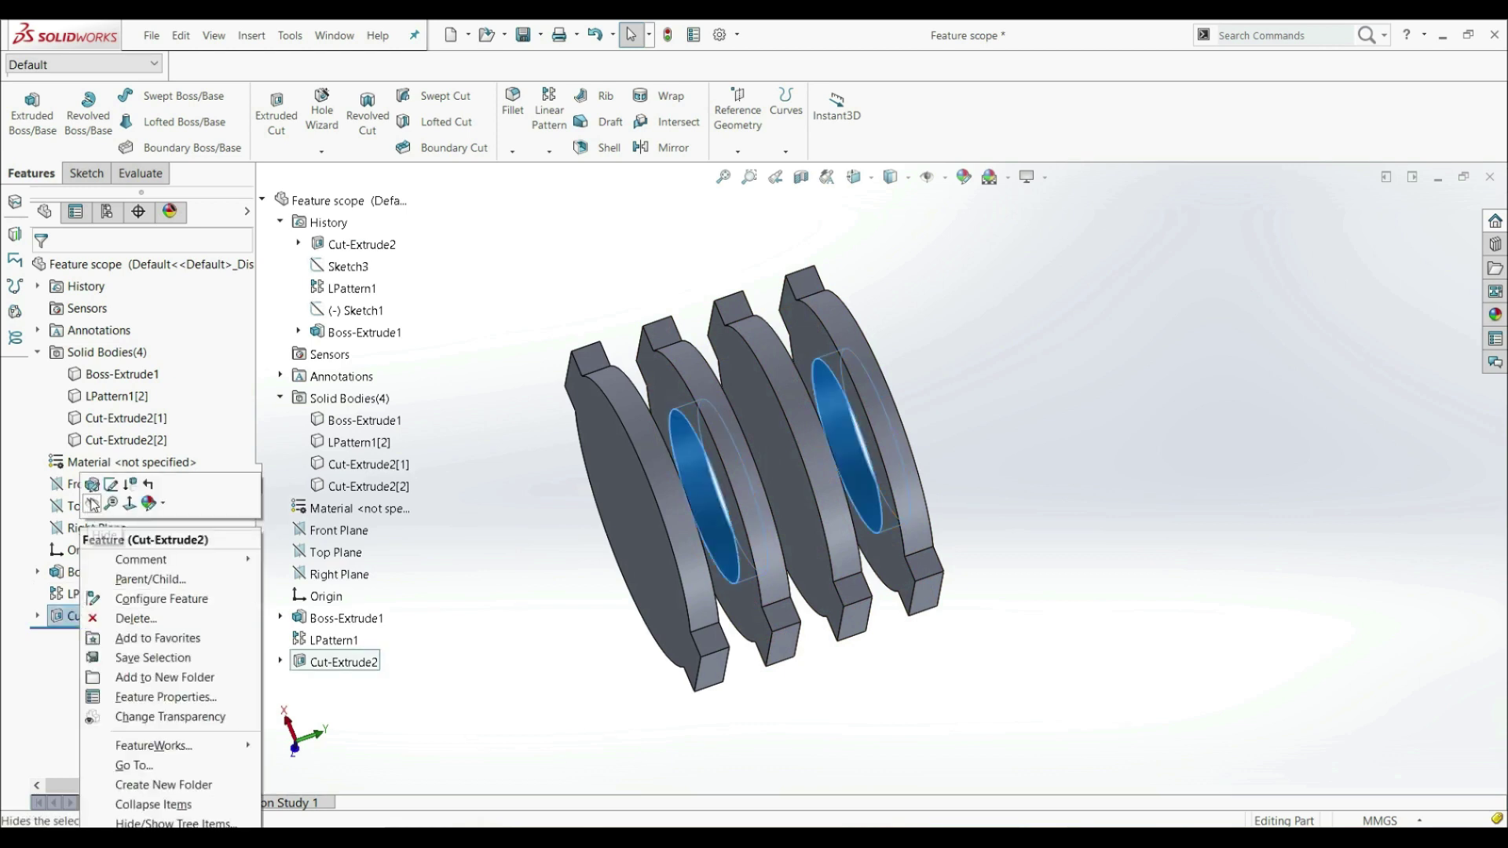
{"action": "left_click", "coordinate": [91, 485]}
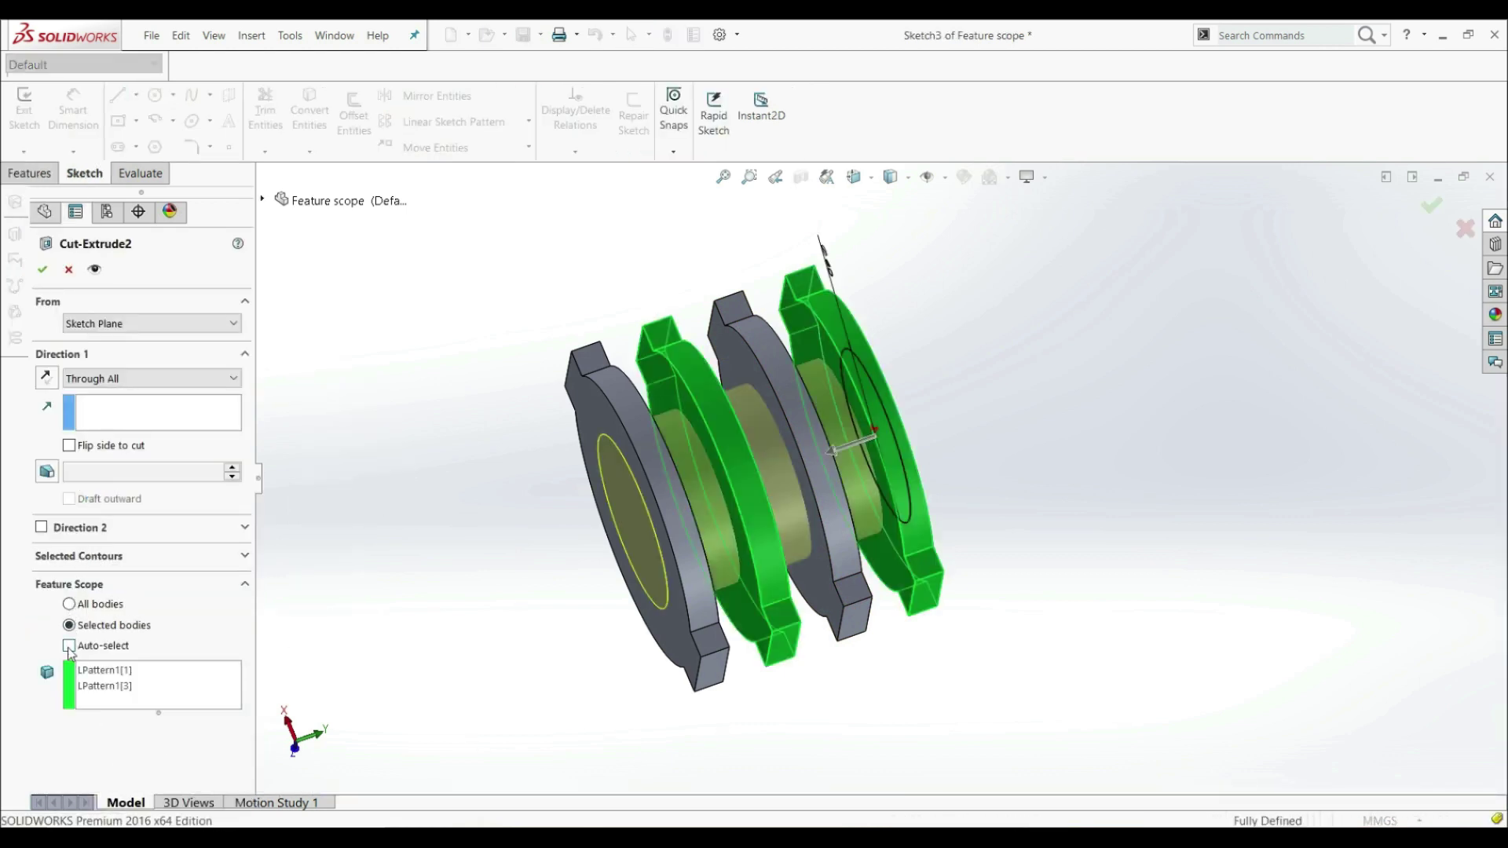
{"action": "left_click", "coordinate": [69, 646]}
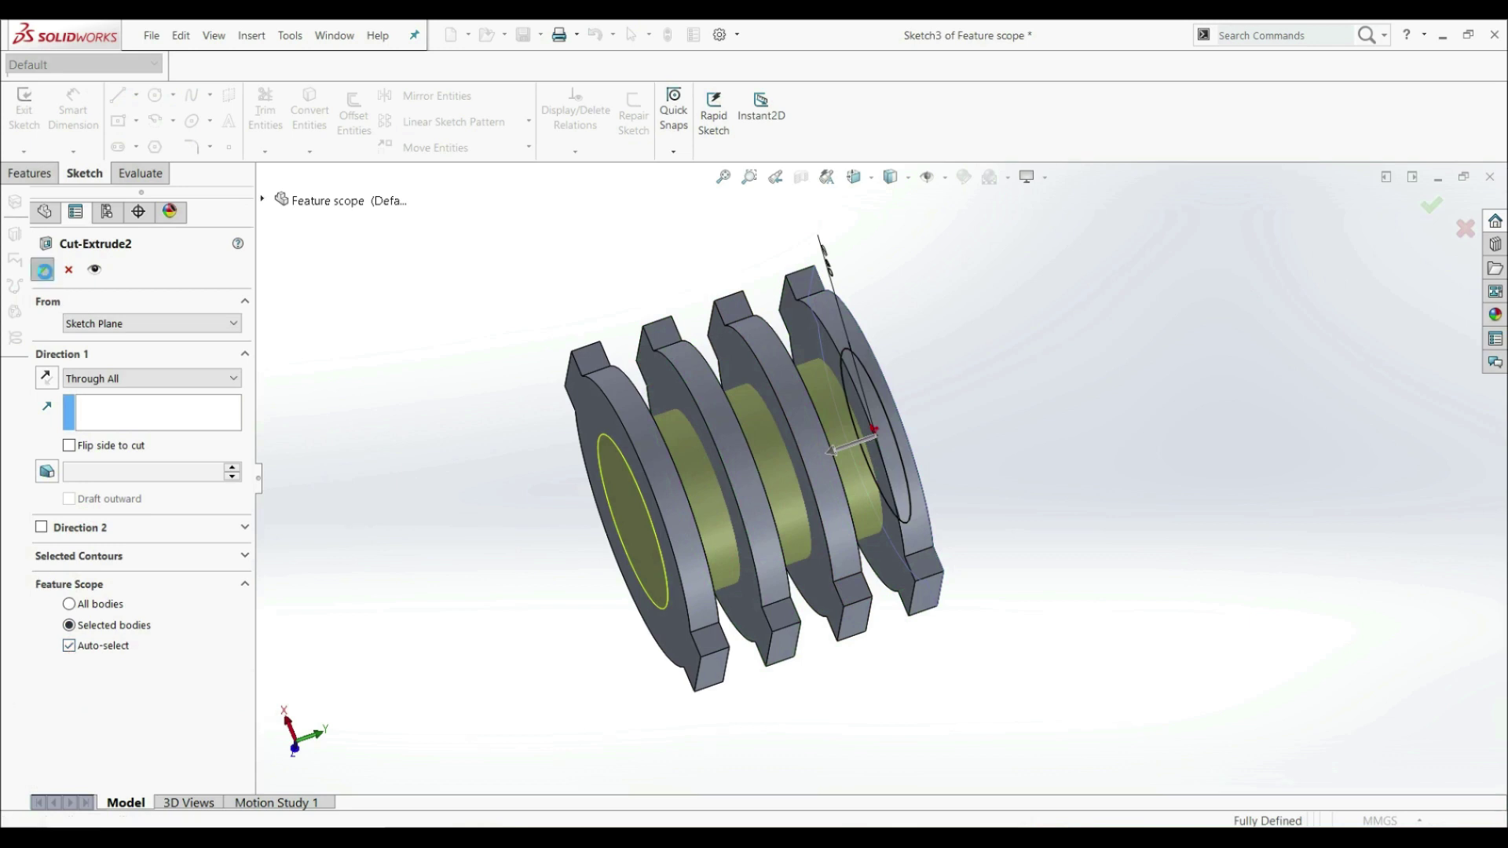
{"action": "left_click", "coordinate": [43, 271]}
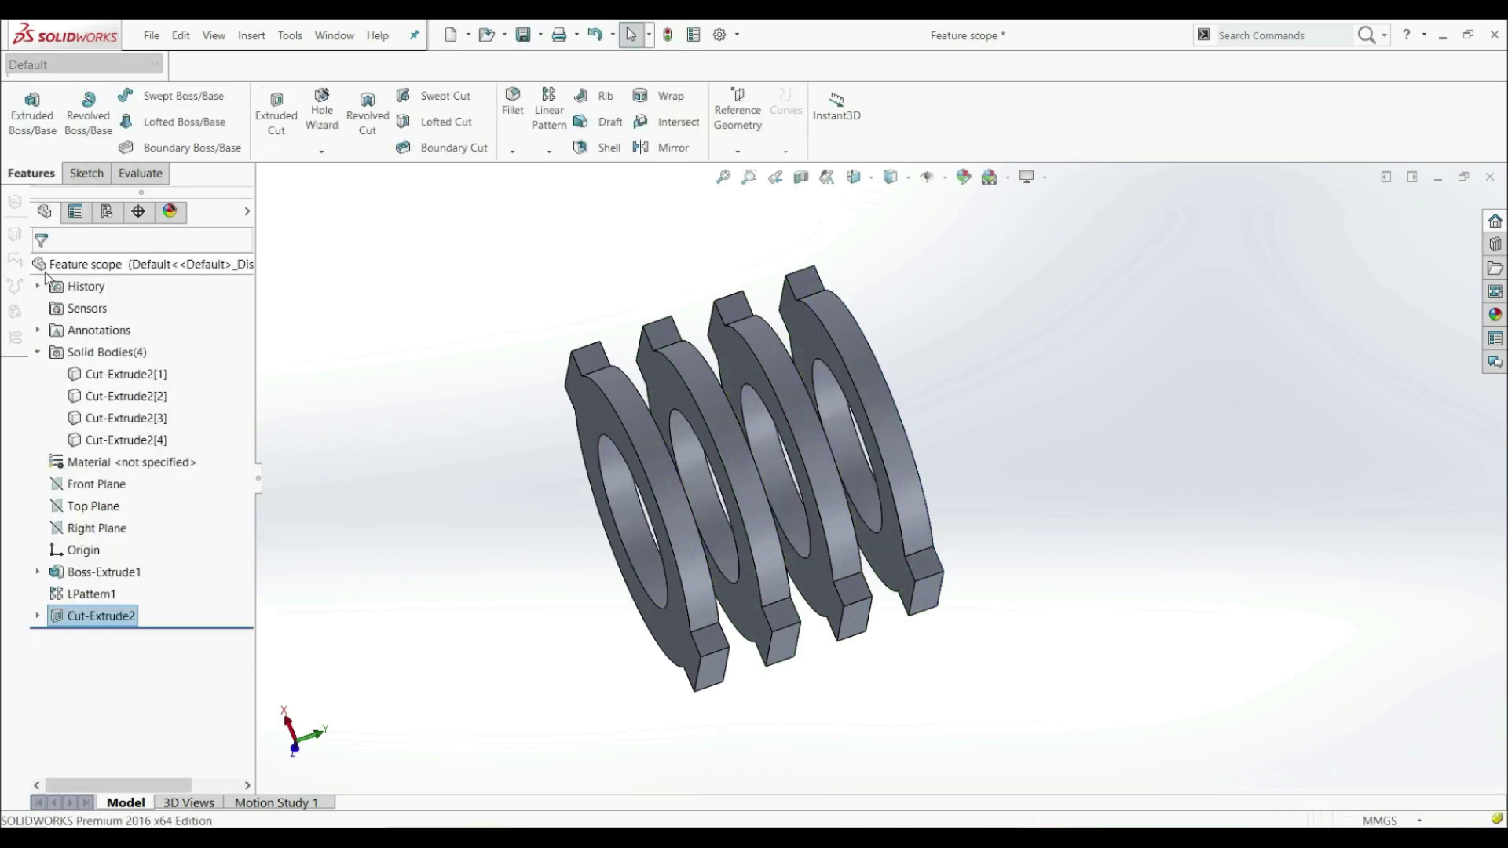
{"action": "middle_click_drag", "start_coordinate": [437, 593], "coordinate": [458, 568]}
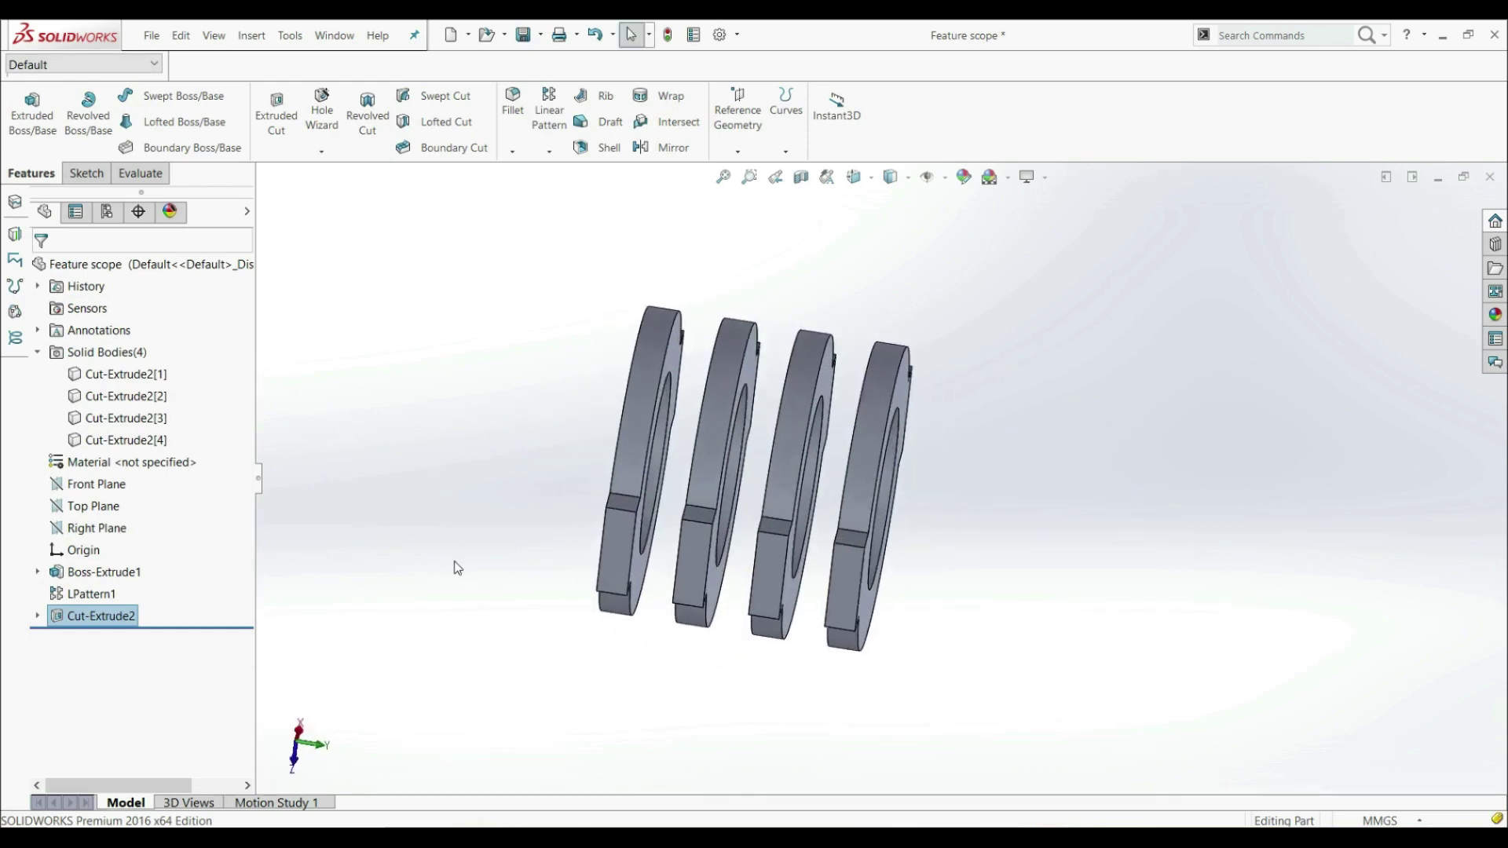